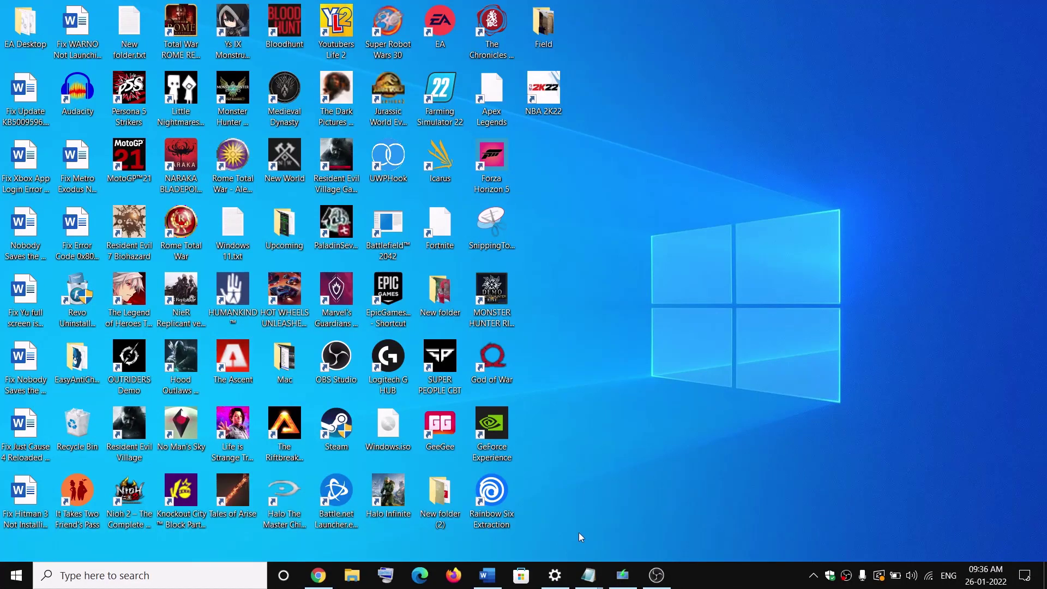
# Restore the Windows Update page and review the guide's Run Update Troubleshooter step.
pyautogui.click(554, 575)
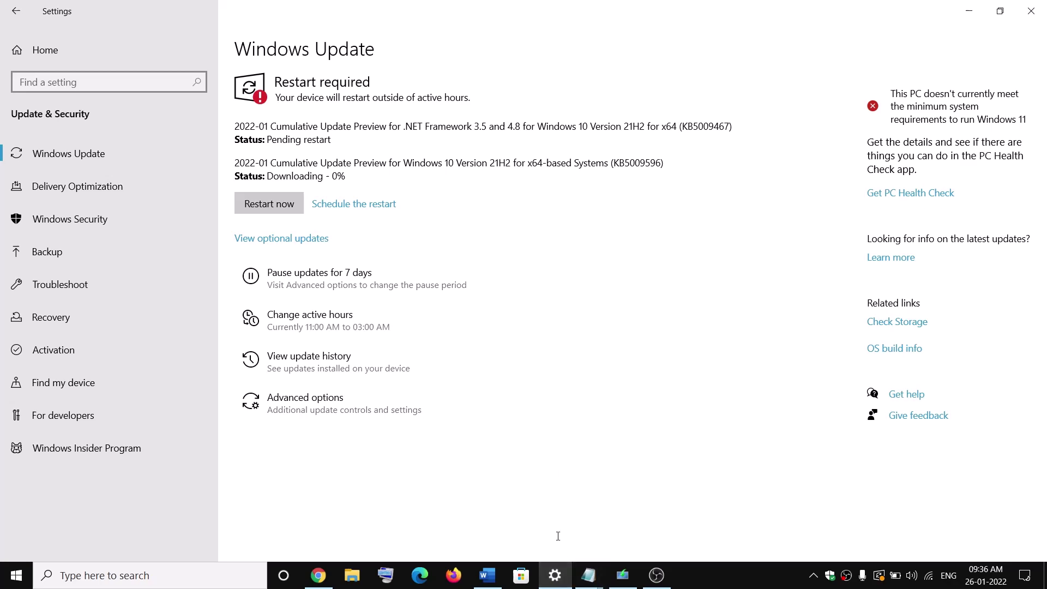
pyautogui.click(487, 575)
pyautogui.scroll(3, 427, 298)
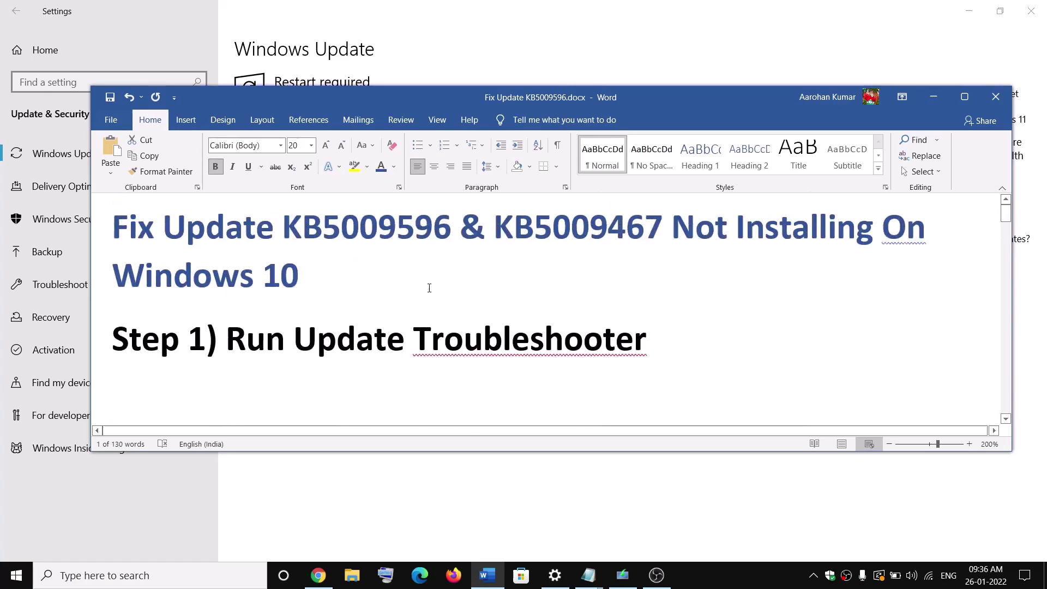
pyautogui.moveTo(239, 330); pyautogui.dragTo(669, 344)
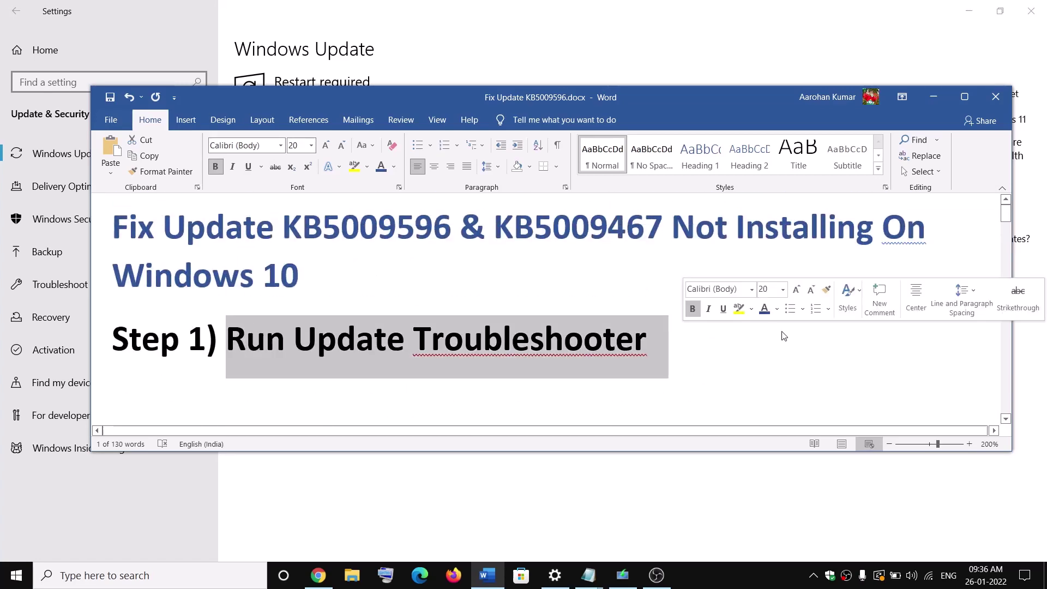
pyautogui.click(16, 574)
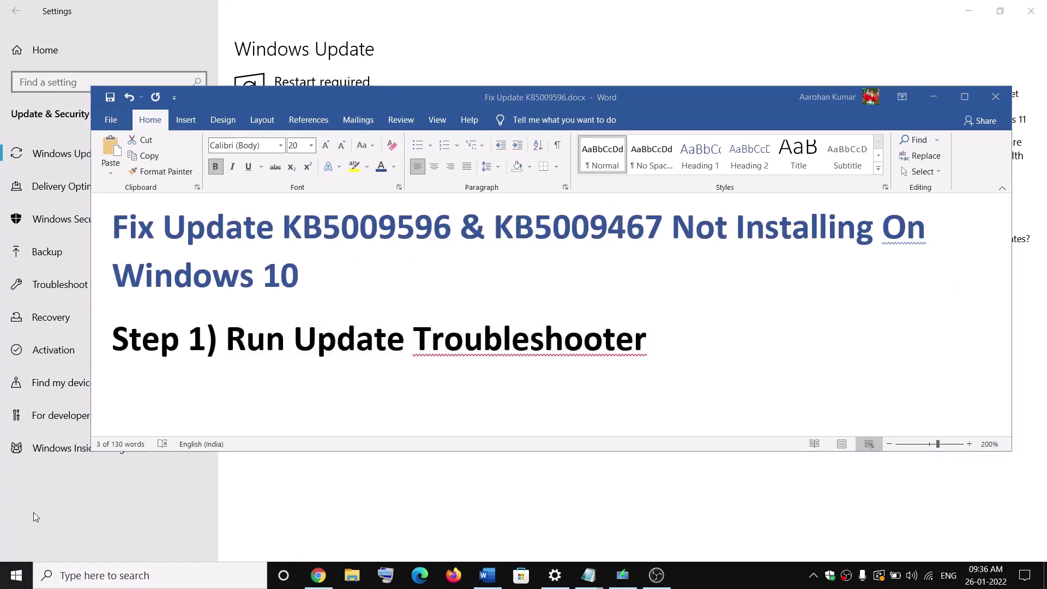
# Run the Windows Update troubleshooter from Update & Security's additional troubleshooters.
pyautogui.click(17, 513)
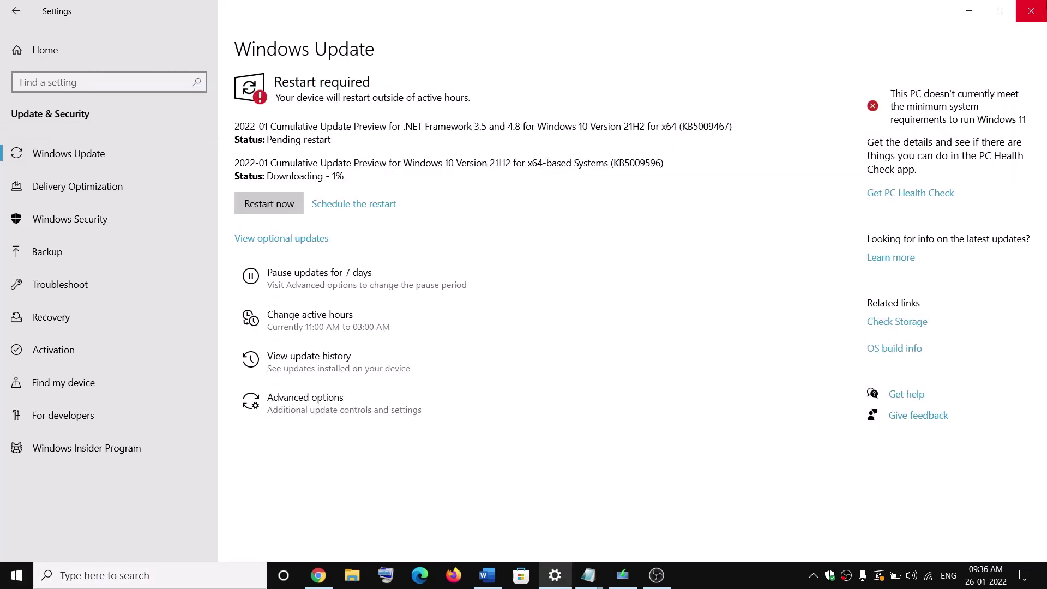
pyautogui.click(32, 48)
pyautogui.click(544, 378)
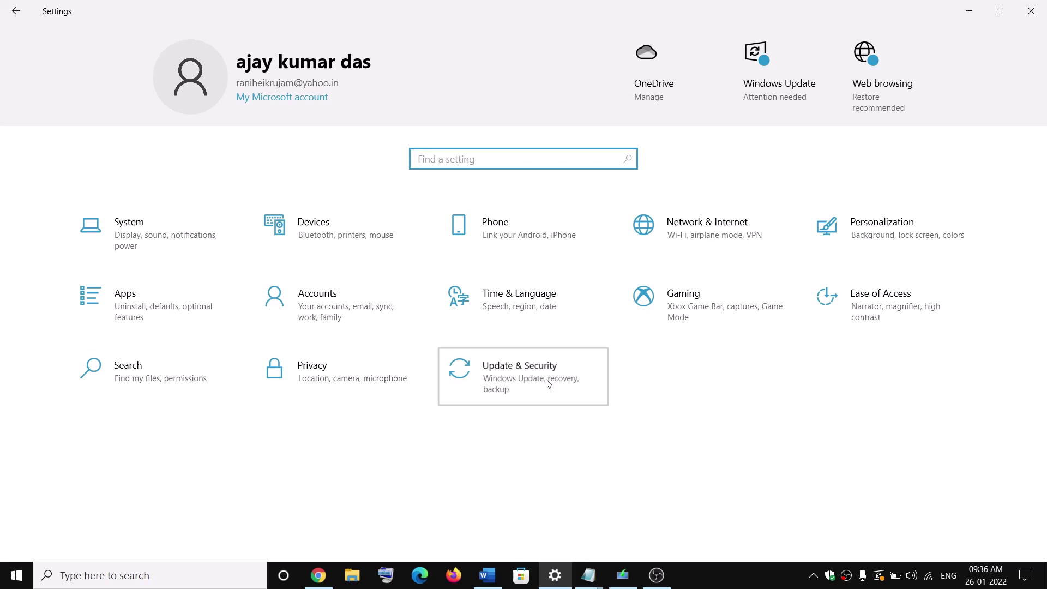
pyautogui.click(69, 289)
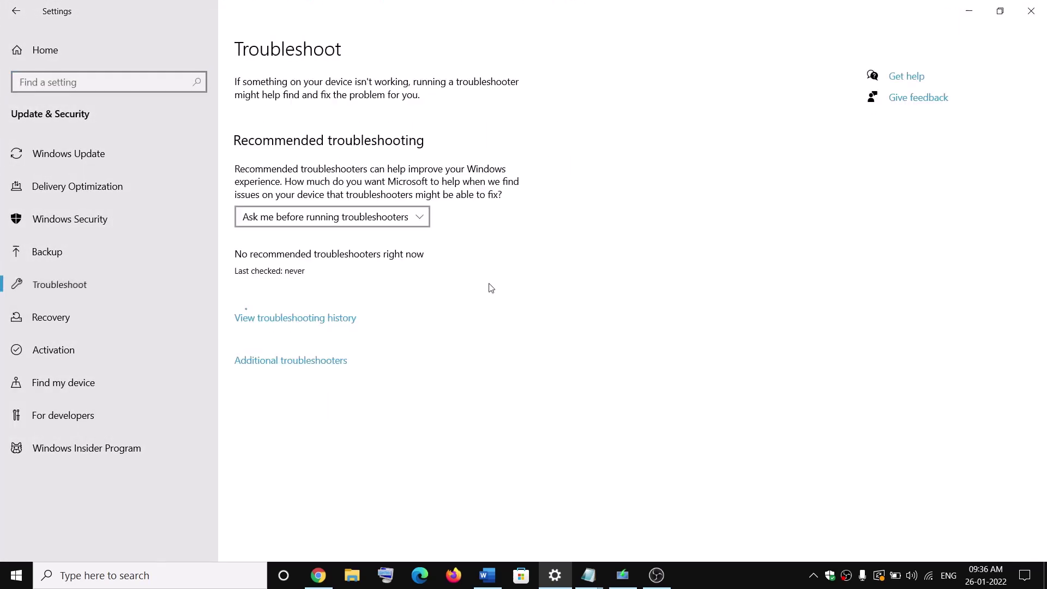
pyautogui.click(311, 361)
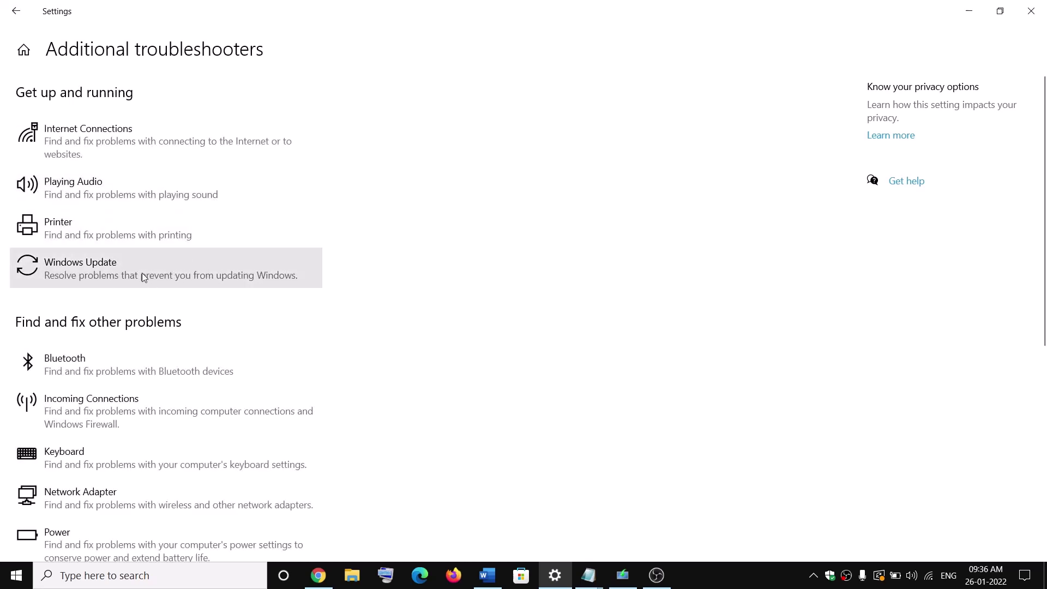
pyautogui.click(94, 273)
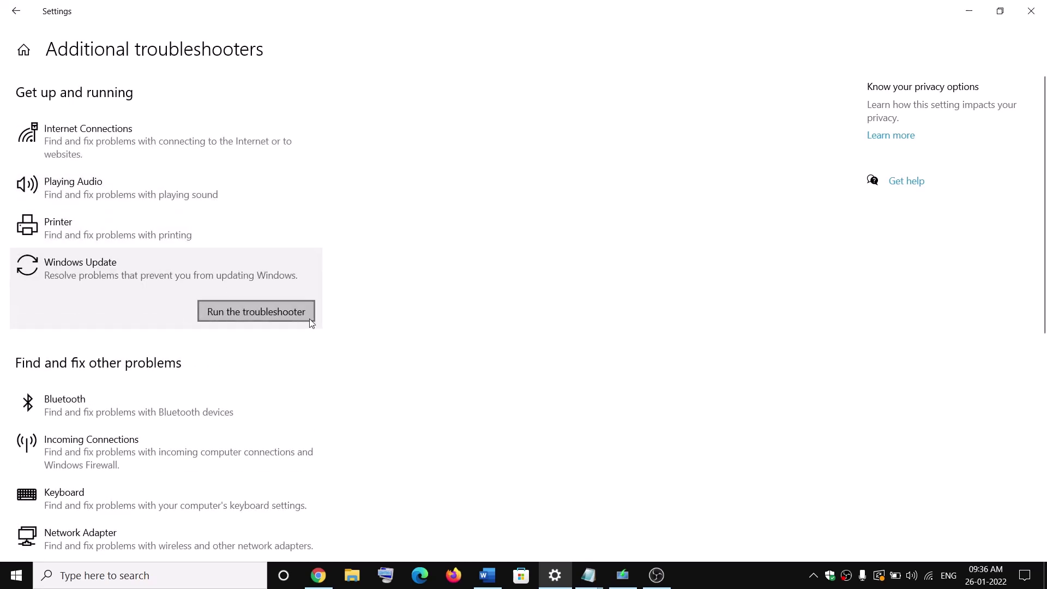
pyautogui.click(245, 312)
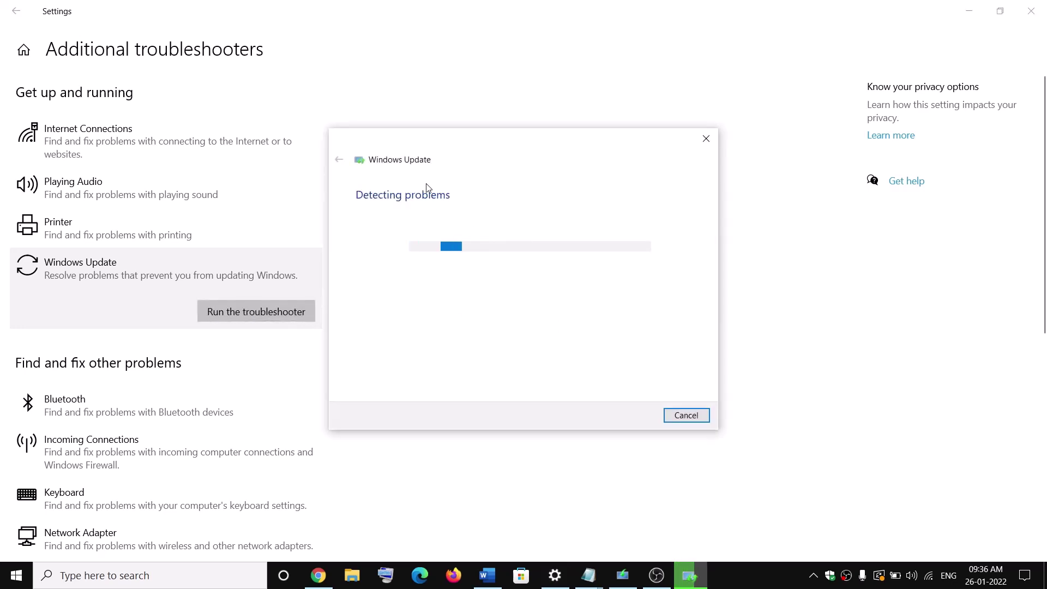
# Check the Start menu power options, then close the Start menu.
pyautogui.click(17, 574)
pyautogui.click(47, 545)
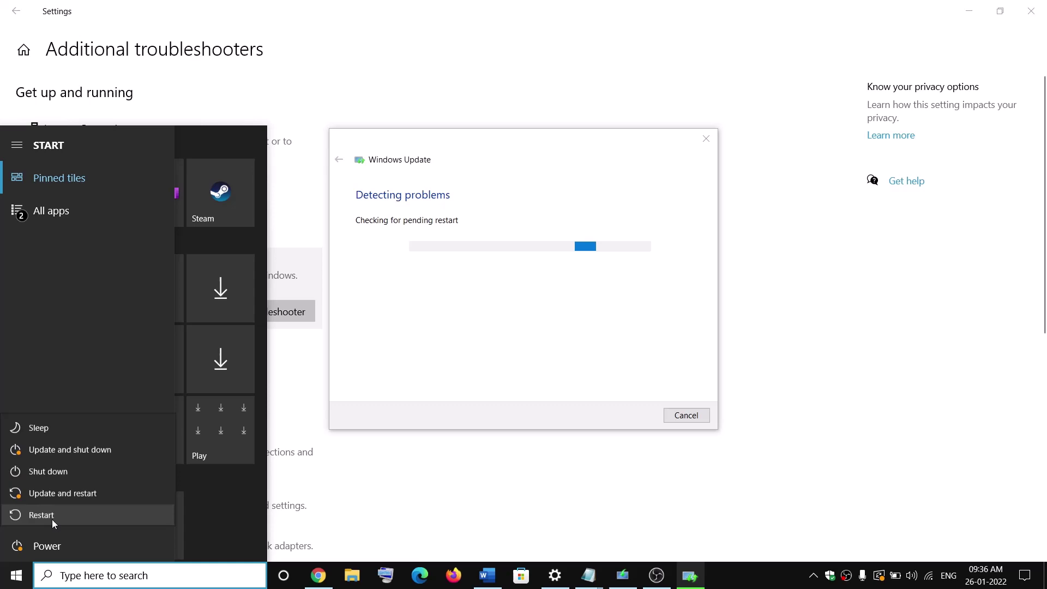
pyautogui.click(755, 362)
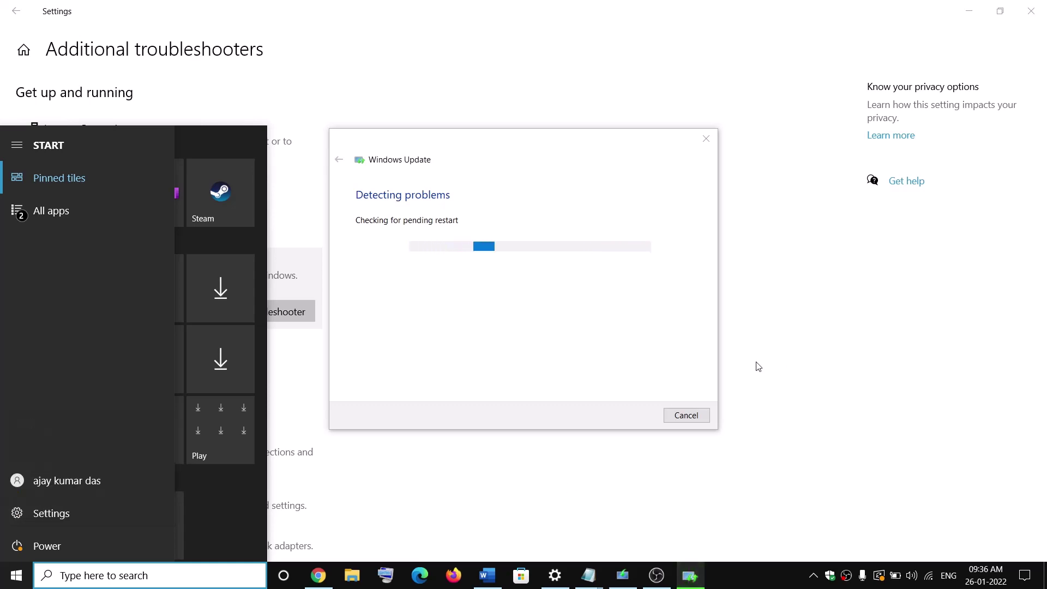
pyautogui.click(792, 351)
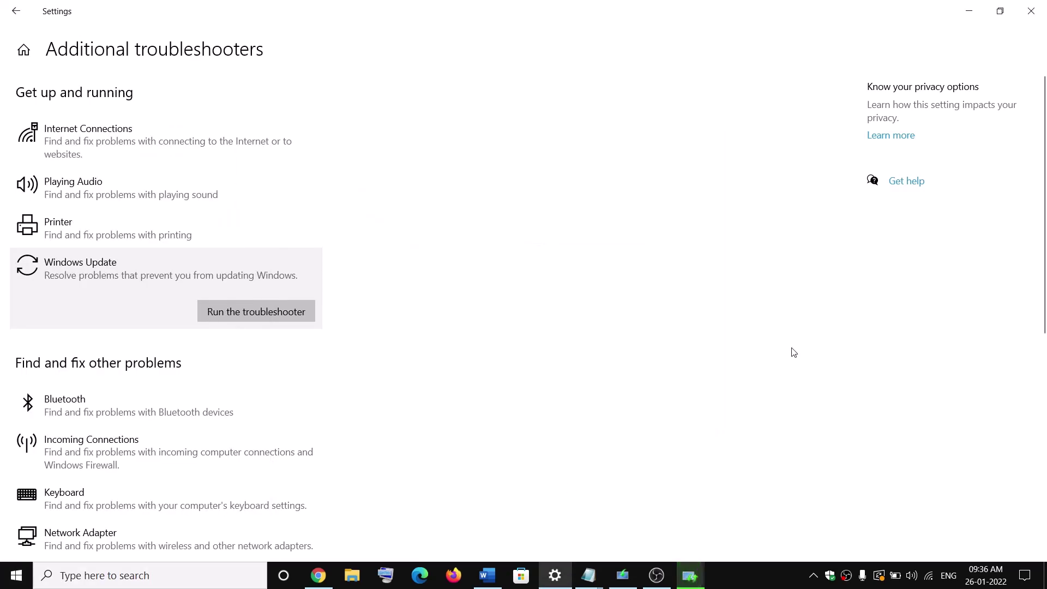
# Open the guide's Step 2 Microsoft Download Windows 10 link in the browser.
pyautogui.click(487, 575)
pyautogui.scroll(-2, 351, 343)
pyautogui.scroll(-1, 351, 343)
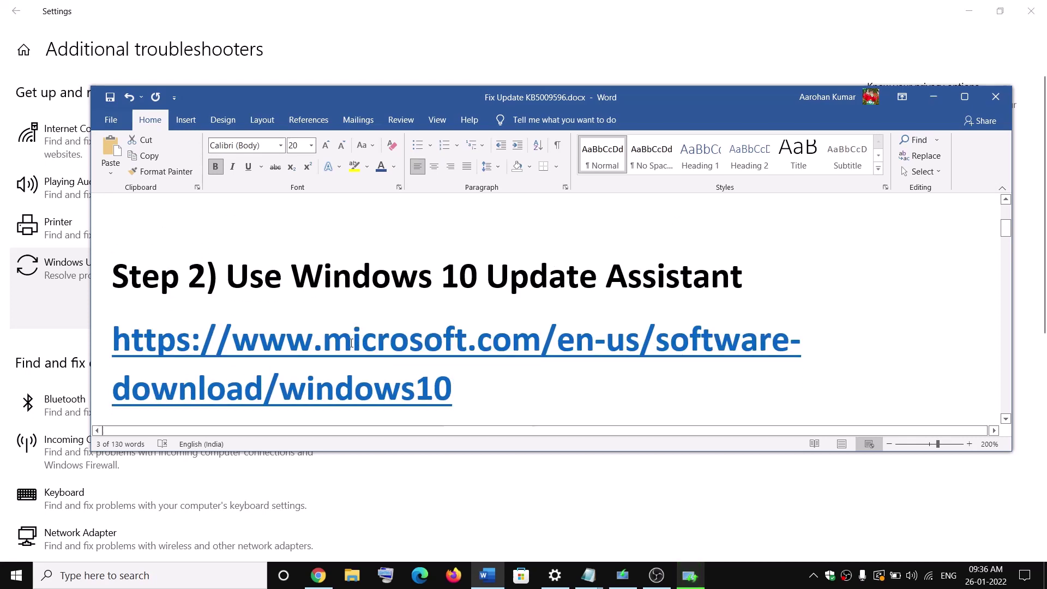
pyautogui.scroll(-1, 472, 383)
pyautogui.scroll(1, 472, 383)
pyautogui.tripleClick(472, 383)
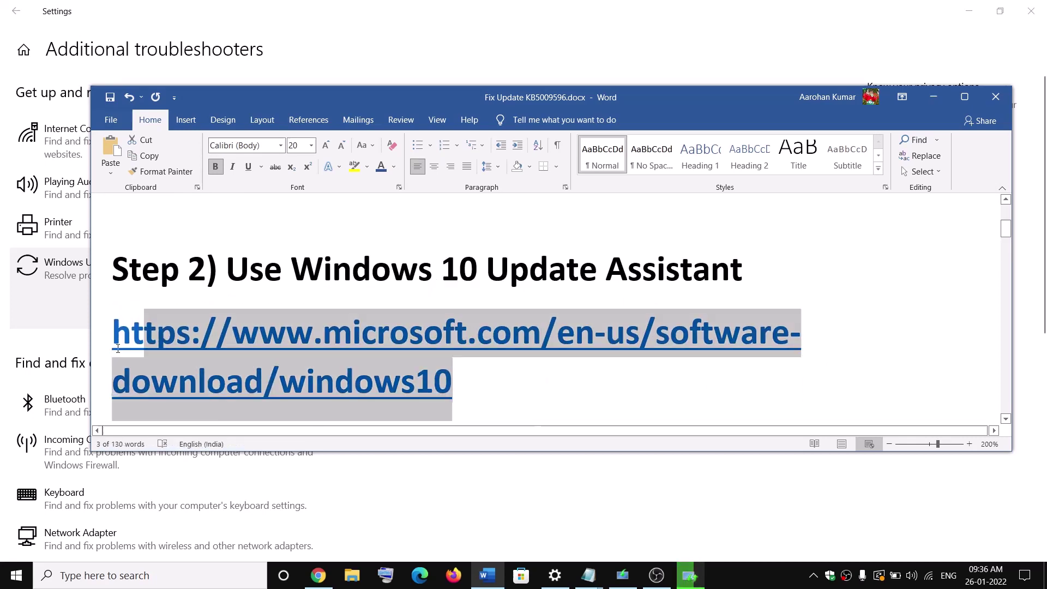
pyautogui.keyDown('ctrl'); pyautogui.click(550, 349); pyautogui.keyUp('ctrl')
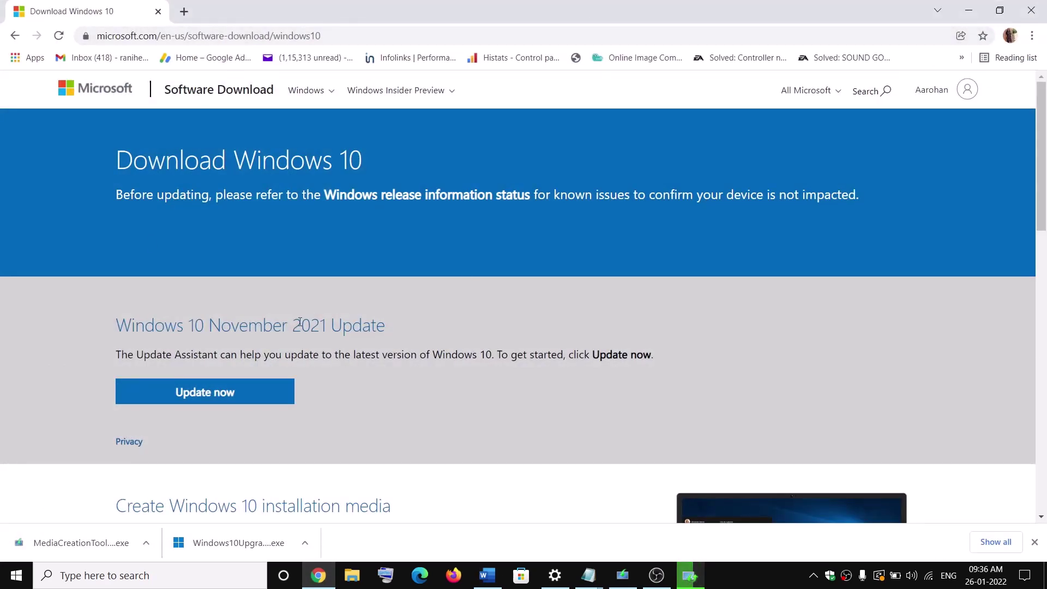
# Launch the downloaded Windows10Upgrade Update Assistant from Chrome's download bar.
pyautogui.moveTo(139, 355); pyautogui.dragTo(218, 355)
pyautogui.scroll(-2, 218, 328)
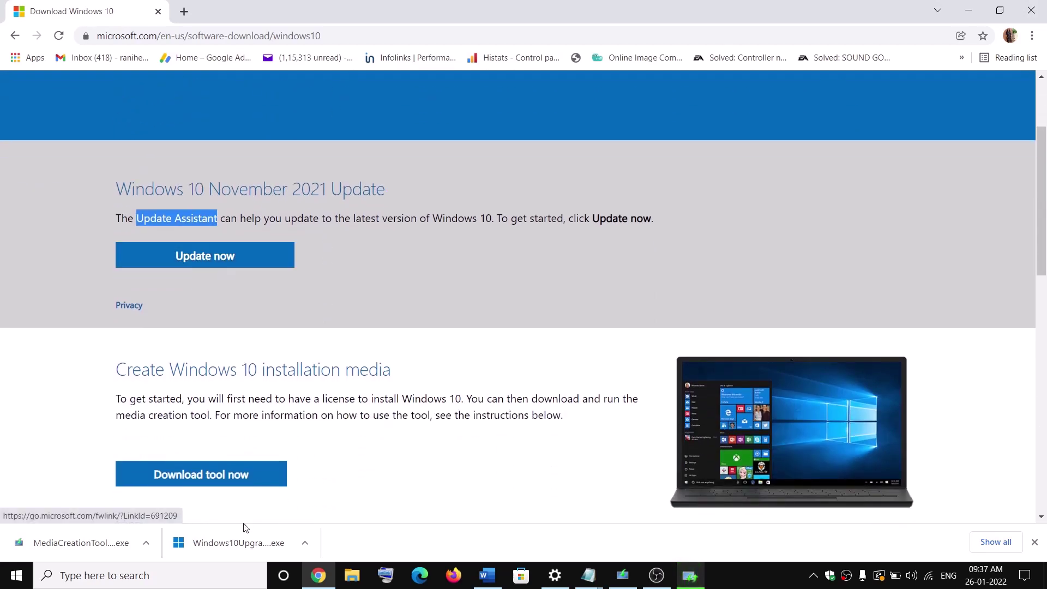
pyautogui.click(233, 547)
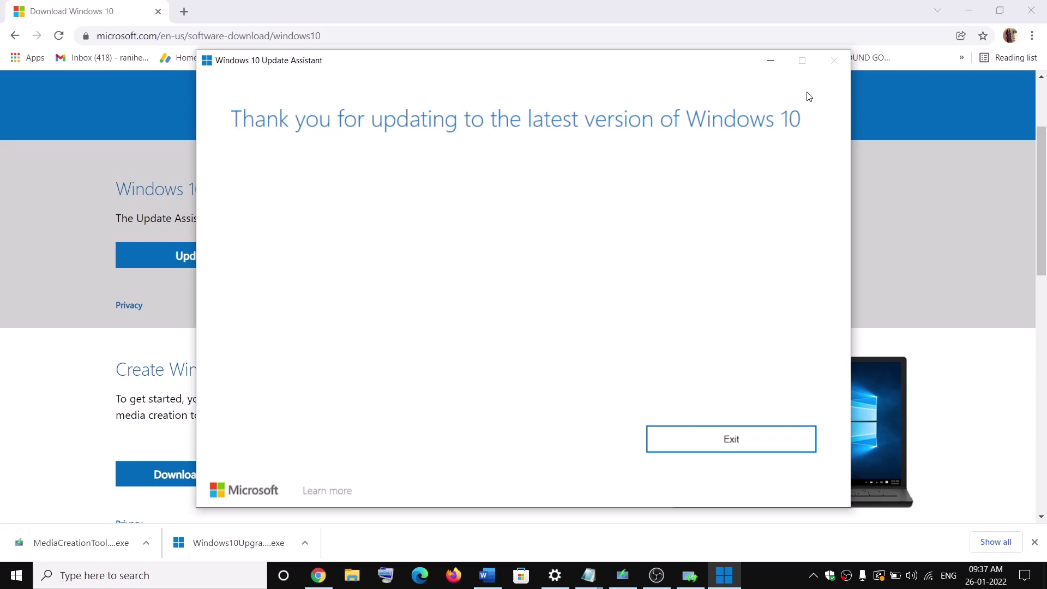
# Exit the Update Assistant and copy the guide's Step 3 reset commands.
pyautogui.click(705, 449)
pyautogui.click(487, 575)
pyautogui.scroll(-5, 512, 236)
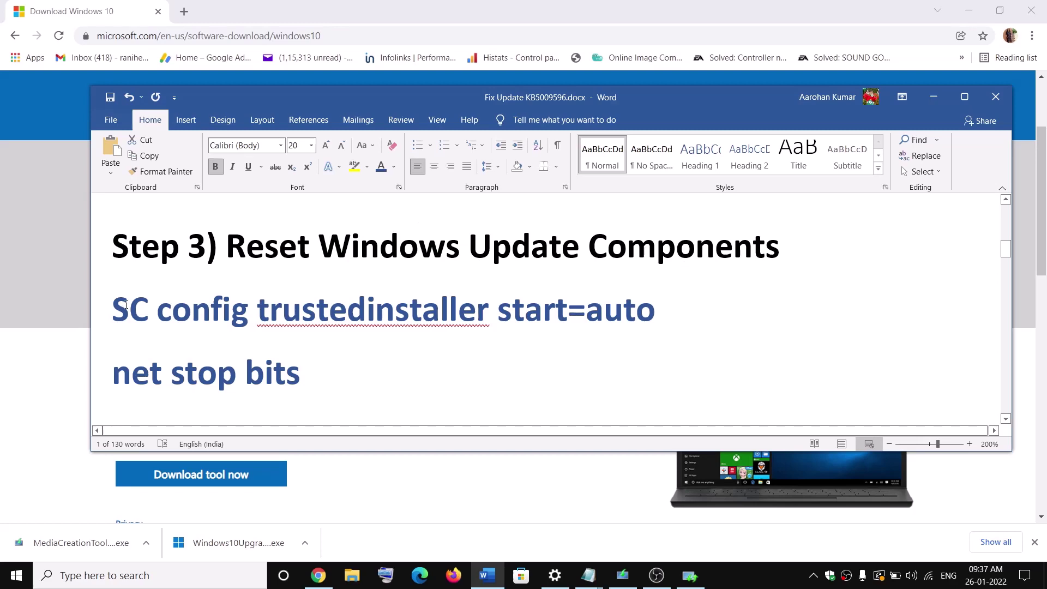
pyautogui.moveTo(112, 305); pyautogui.dragTo(264, 420)
pyautogui.rightClick(276, 240)
pyautogui.click(293, 253)
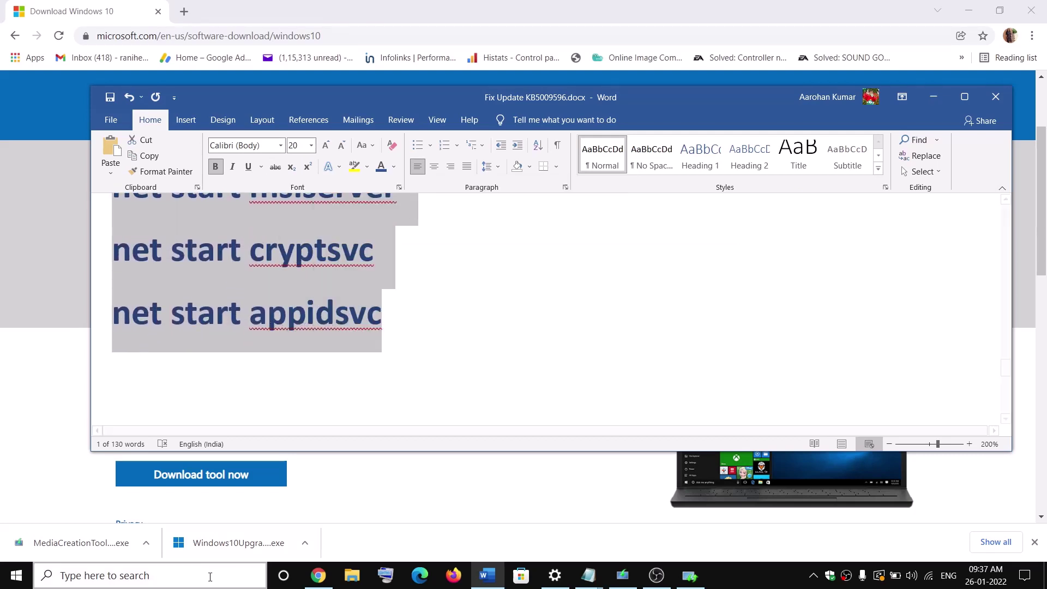
# Open a new Notepad window and paste in the reset commands.
pyautogui.click(194, 582)
pyautogui.write('note')
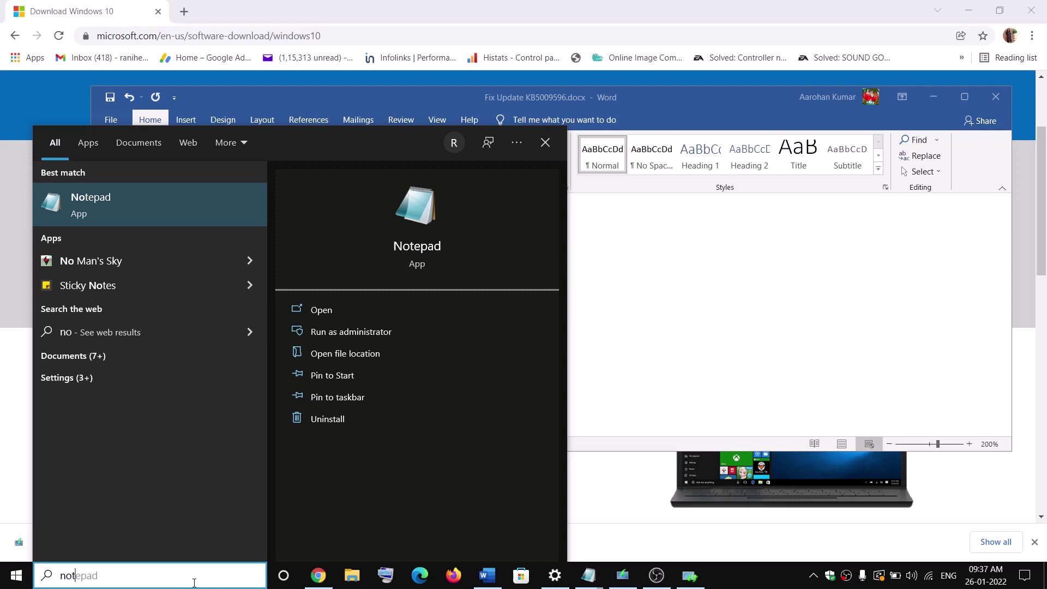
pyautogui.click(134, 197)
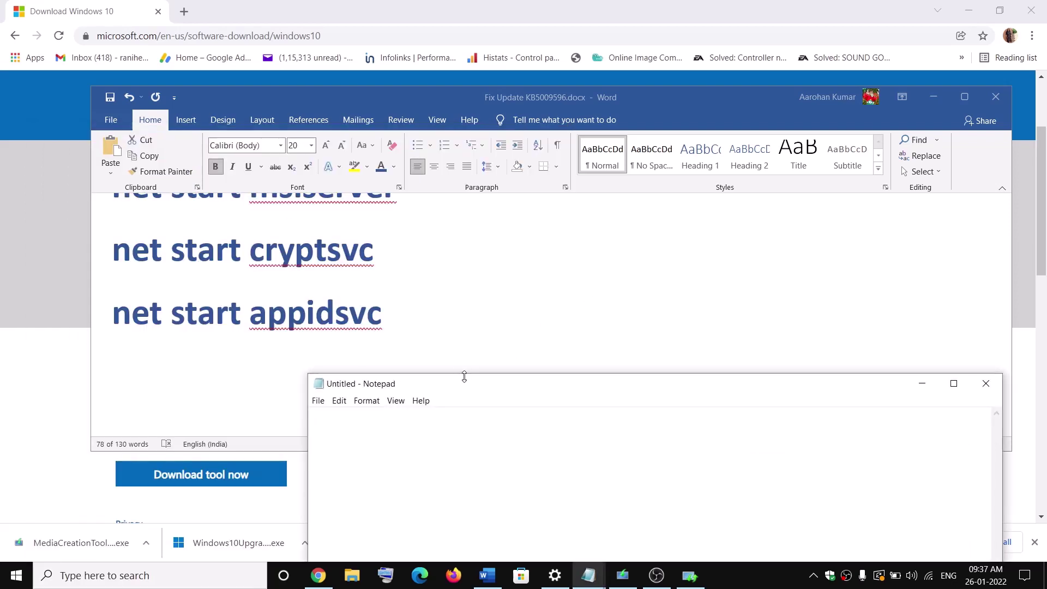
pyautogui.moveTo(468, 386); pyautogui.dragTo(444, 93)
pyautogui.rightClick(397, 161)
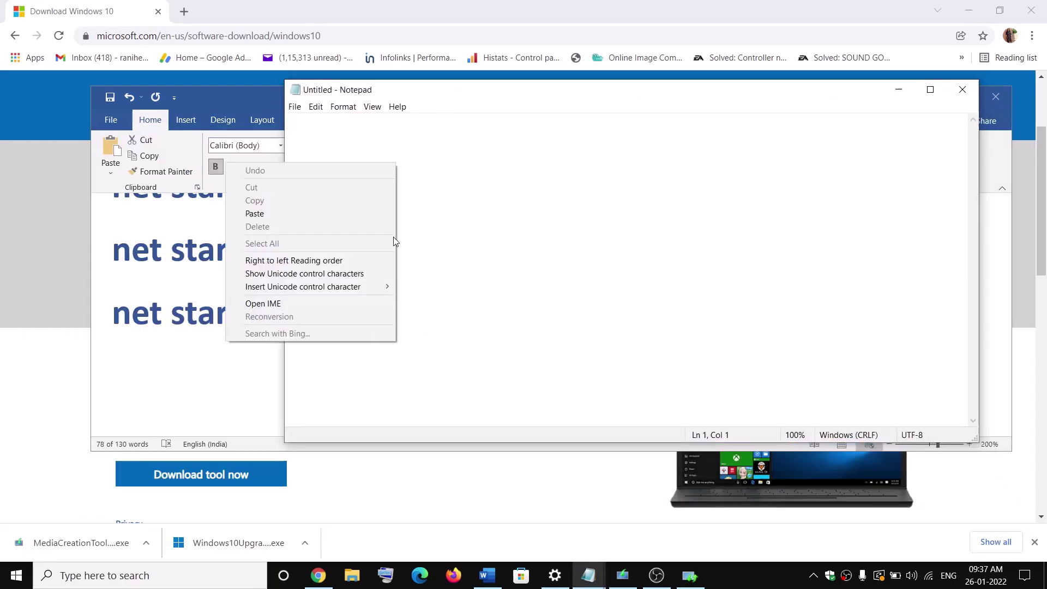
pyautogui.click(277, 217)
# Start a Save As to the Desktop and find the Wufix.bat name in the guide.
pyautogui.click(294, 106)
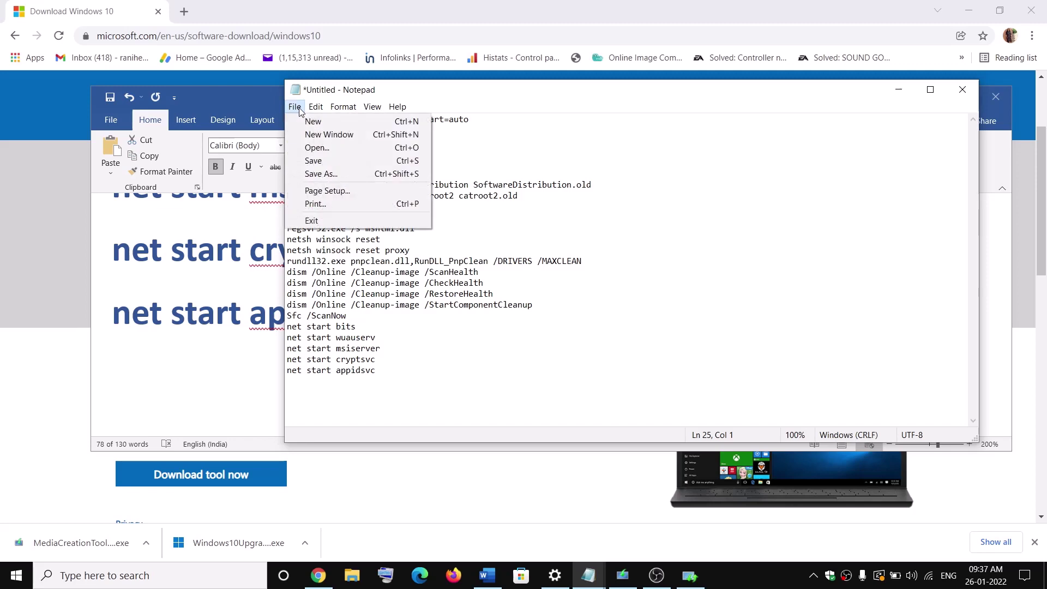
pyautogui.click(329, 174)
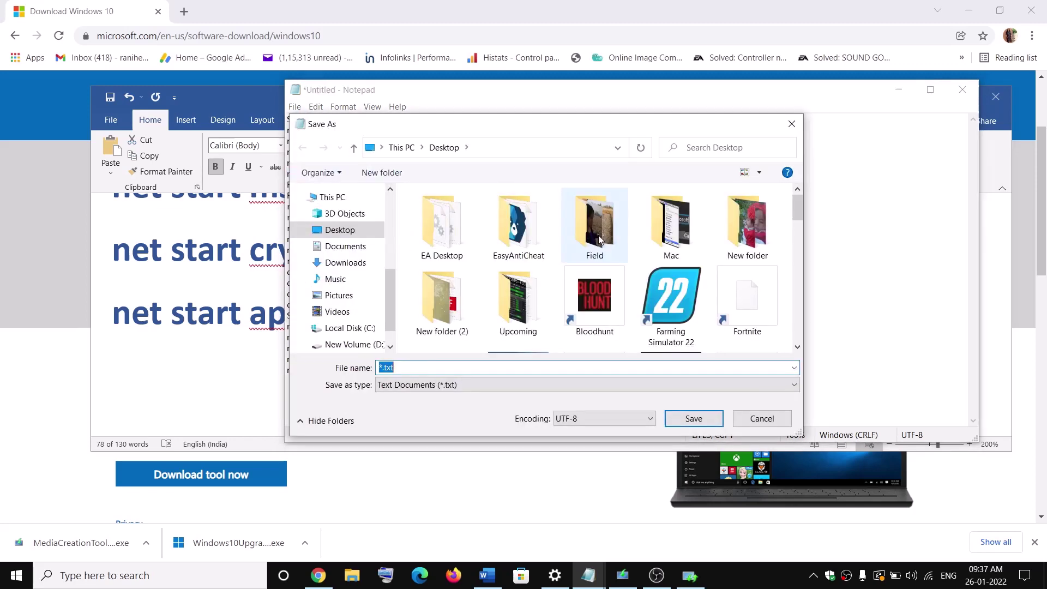
pyautogui.click(343, 231)
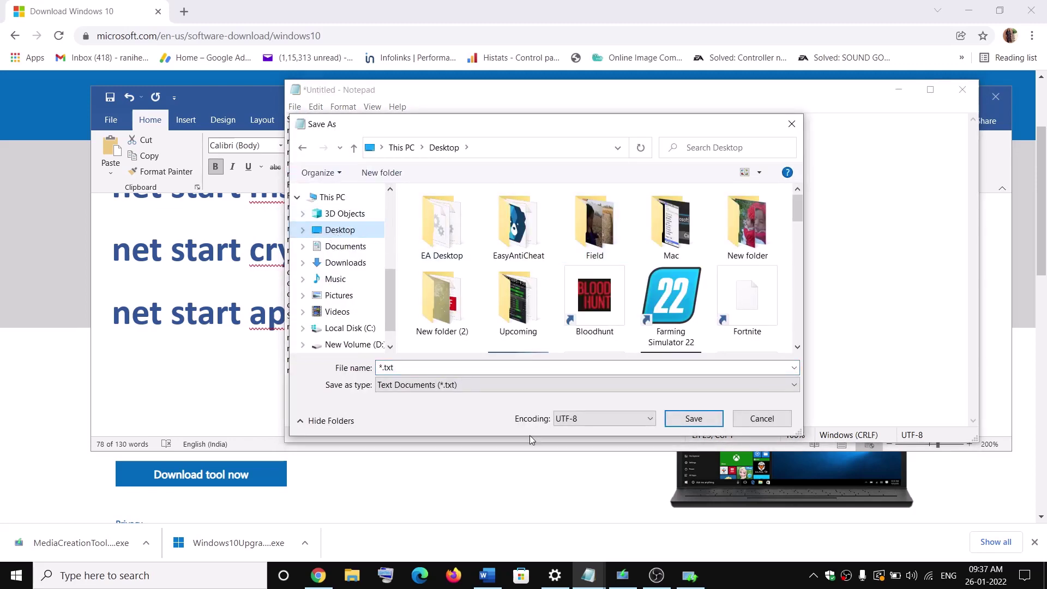
pyautogui.click(487, 575)
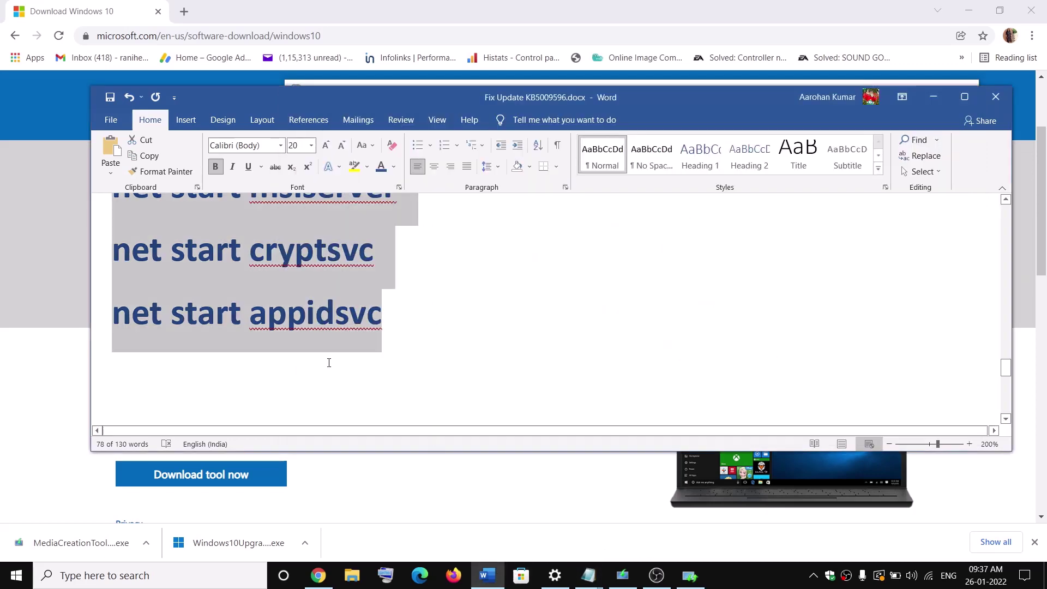
pyautogui.scroll(-2, 279, 324)
pyautogui.scroll(-2, 279, 324)
pyautogui.moveTo(388, 243); pyautogui.dragTo(268, 235)
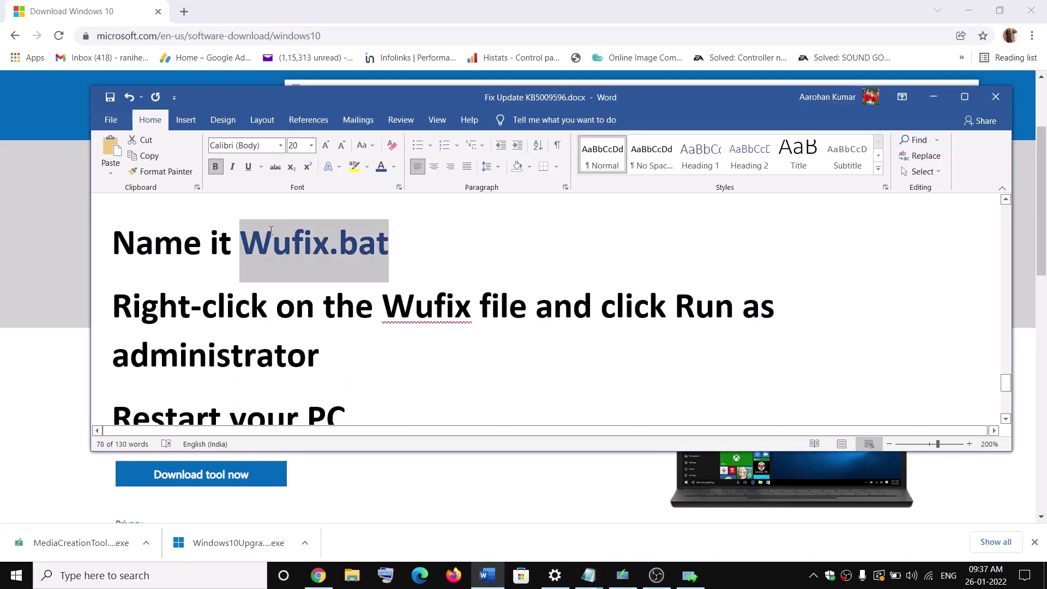
# Save the script to the Desktop as Wufix.bat with Save as type All Files (*.*).
pyautogui.hotkey('alt', 'Tab')
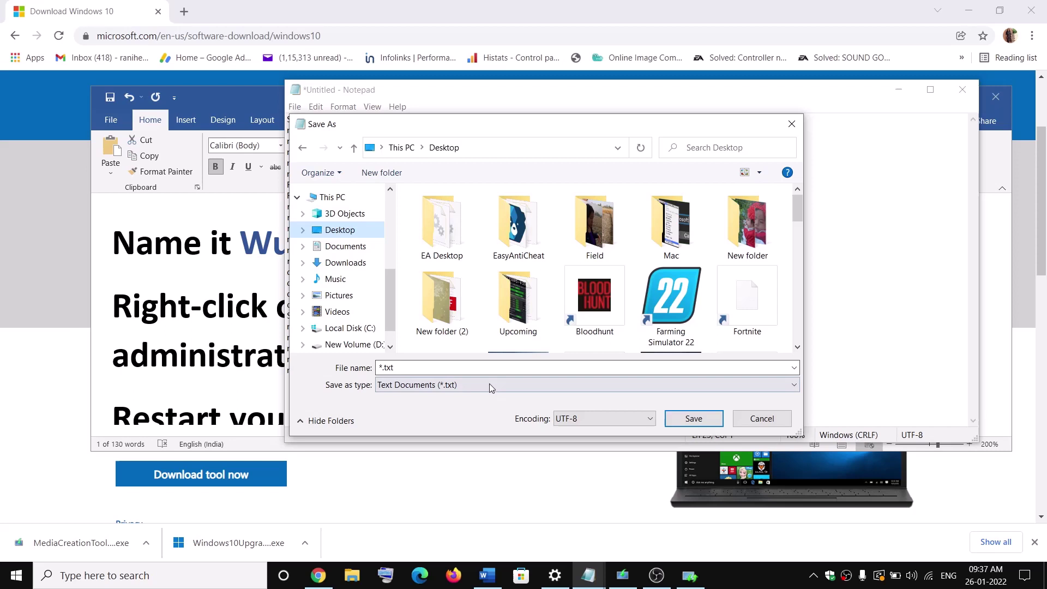
pyautogui.click(429, 367)
pyautogui.hotkey('ctrl', 'a')
pyautogui.hotkey('ctrl', 'v')
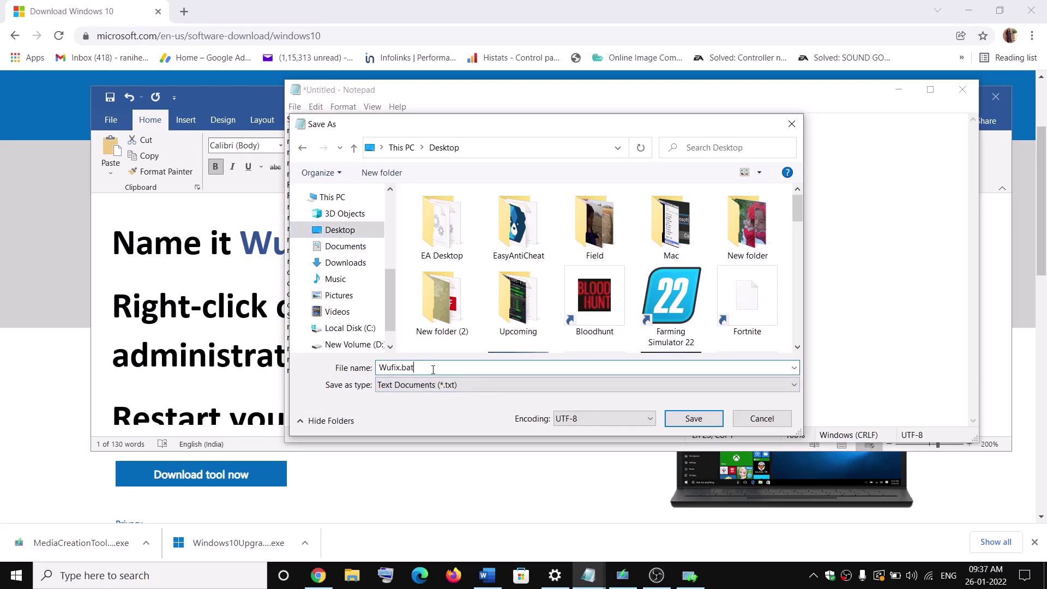
pyautogui.doubleClick(392, 370)
pyautogui.click(403, 390)
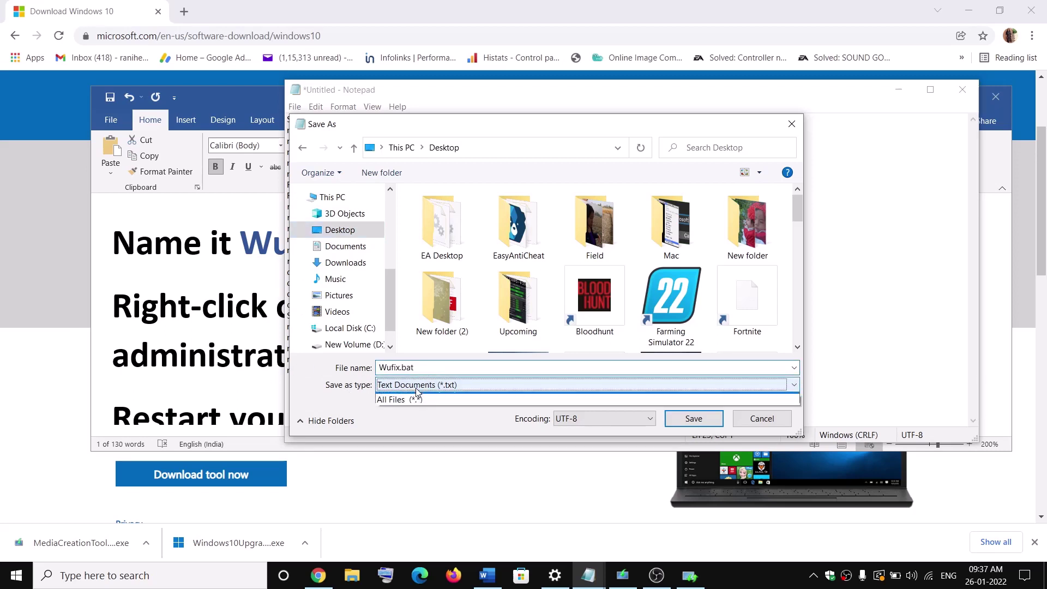
pyautogui.click(404, 409)
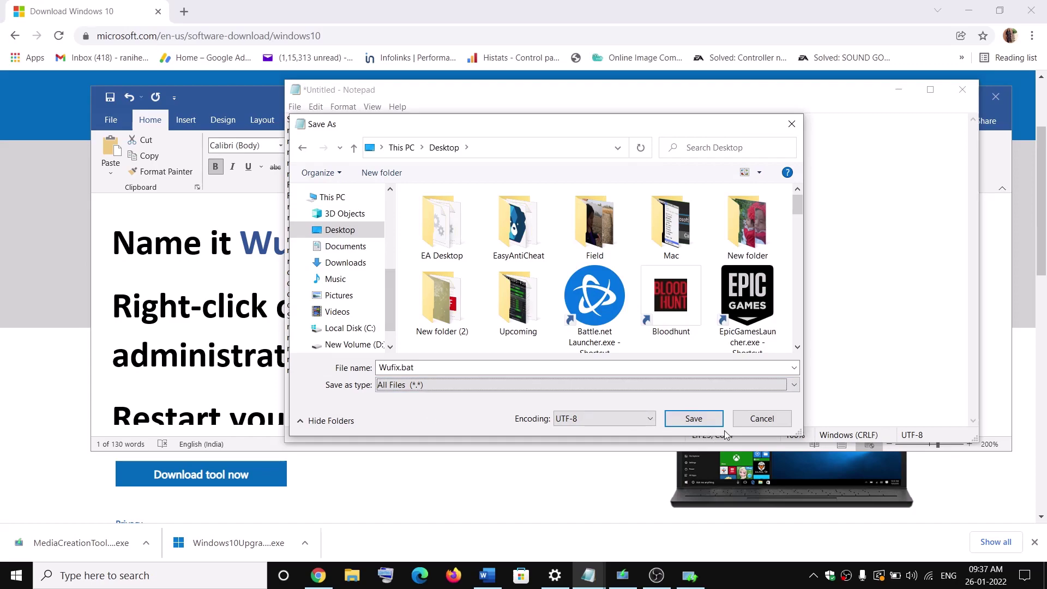
pyautogui.click(694, 418)
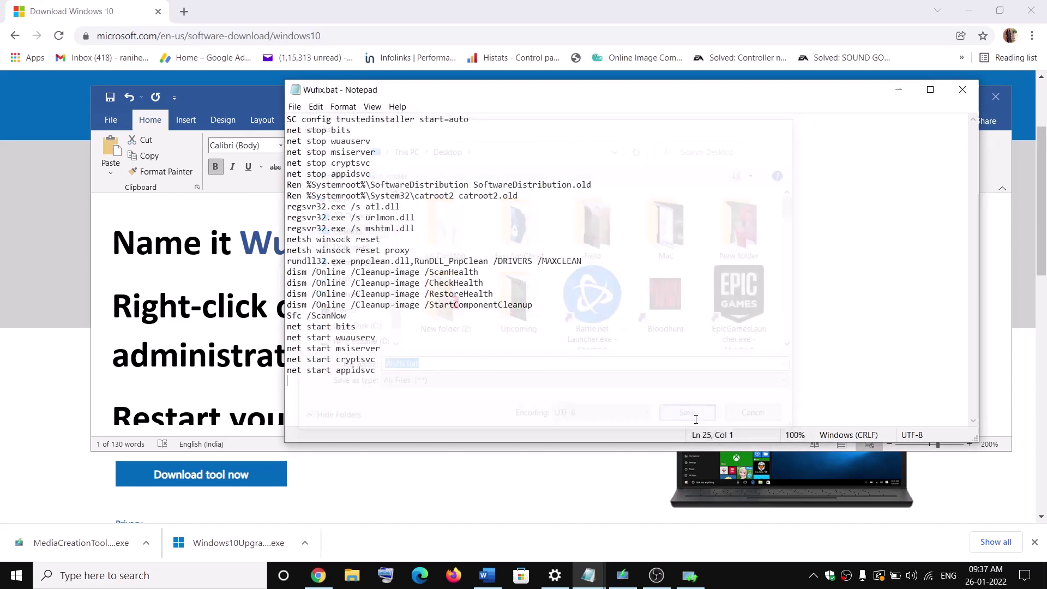
# Close Notepad and run Wufix.bat from the desktop as administrator.
pyautogui.click(962, 90)
pyautogui.press('super+d')
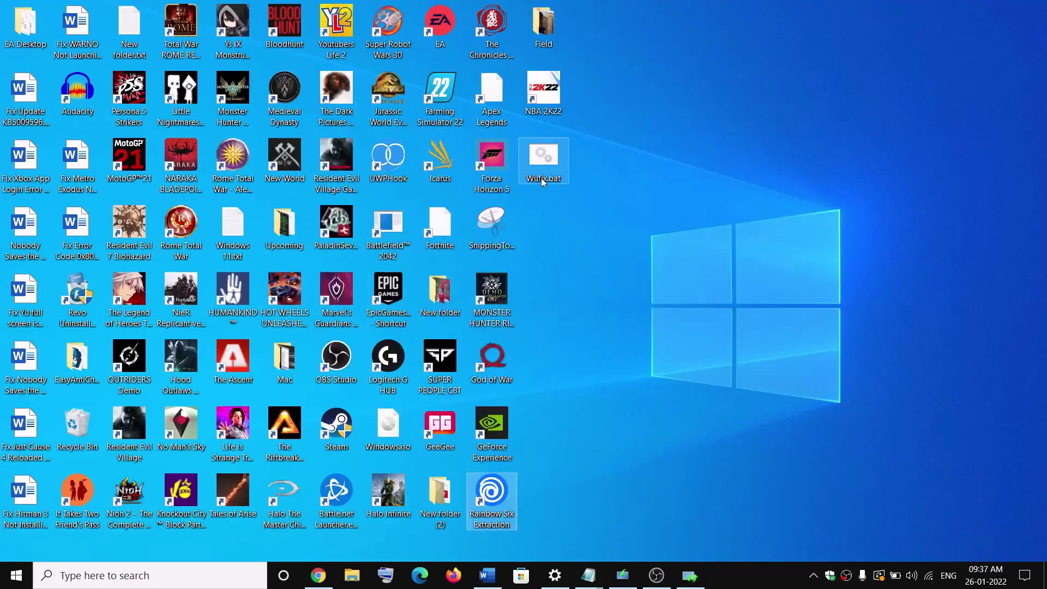
pyautogui.click(547, 163)
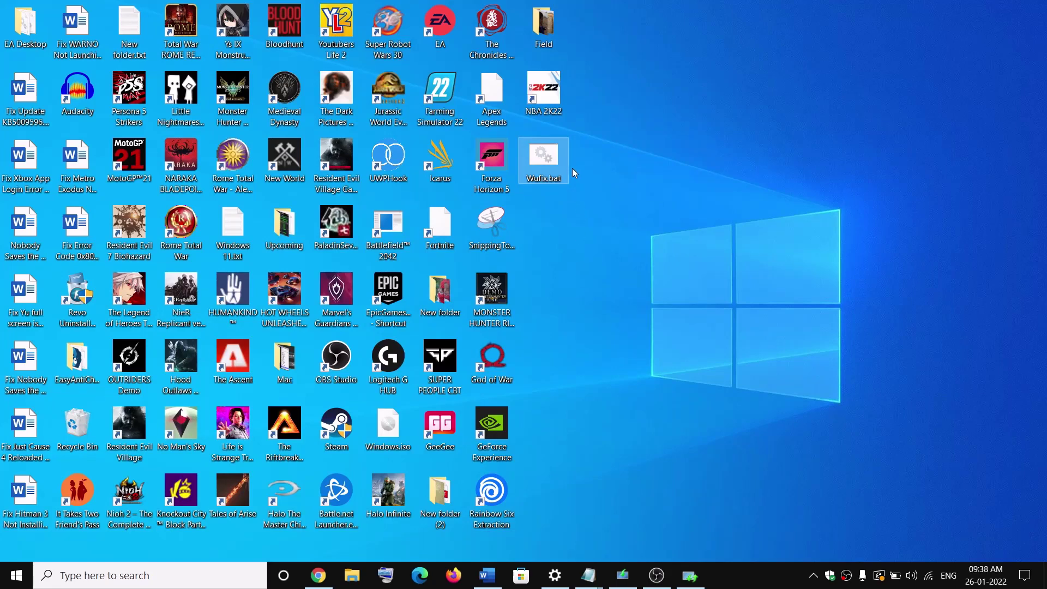
pyautogui.rightClick(546, 165)
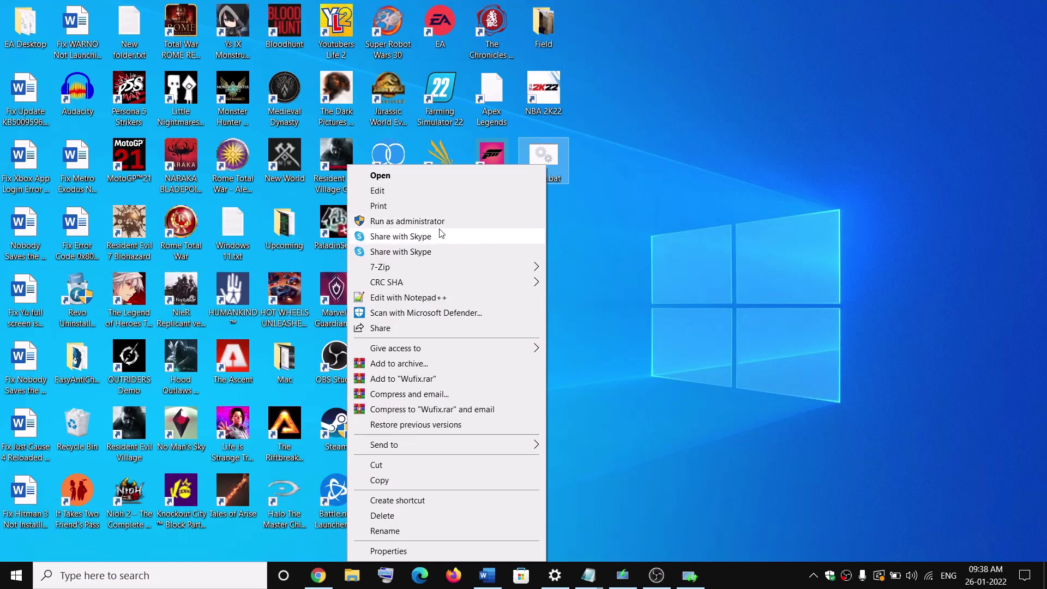
pyautogui.click(426, 221)
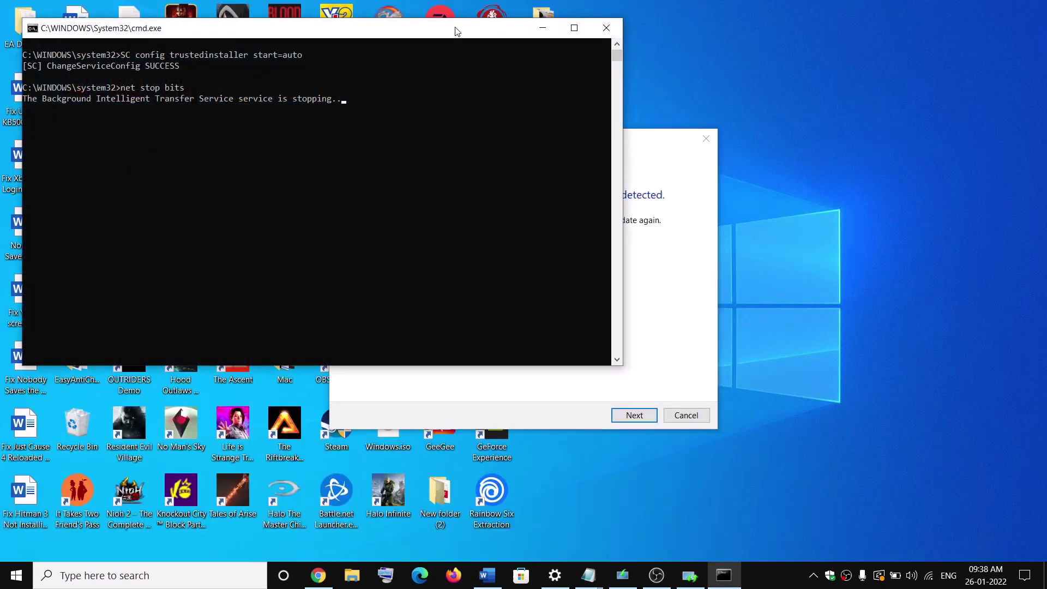
# Let Wufix.bat run in Command Prompt and check Restart under the Start power options.
pyautogui.moveTo(480, 32); pyautogui.dragTo(498, 120)
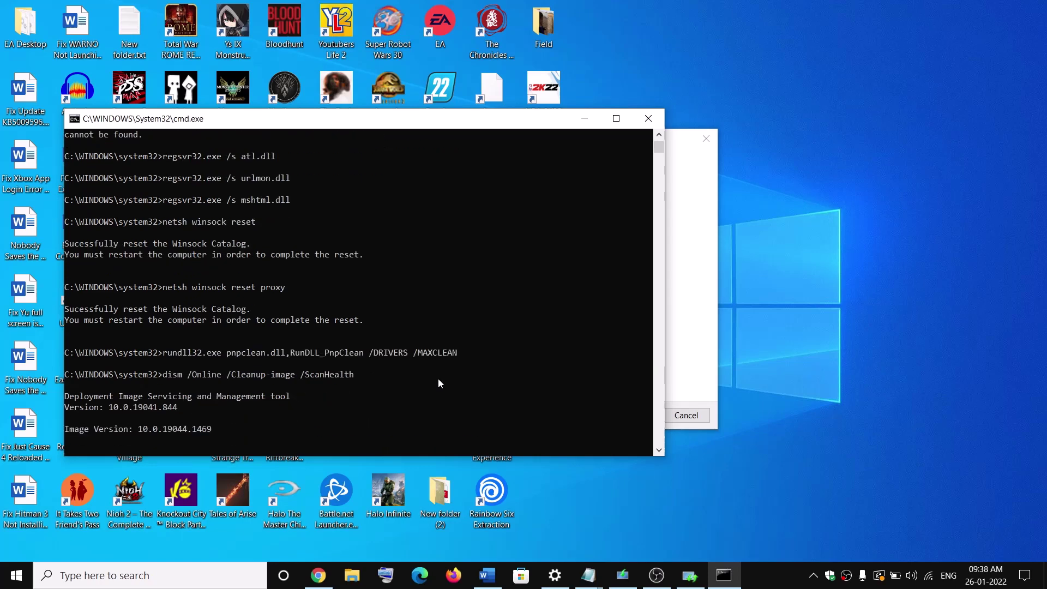
pyautogui.click(16, 575)
pyautogui.click(21, 545)
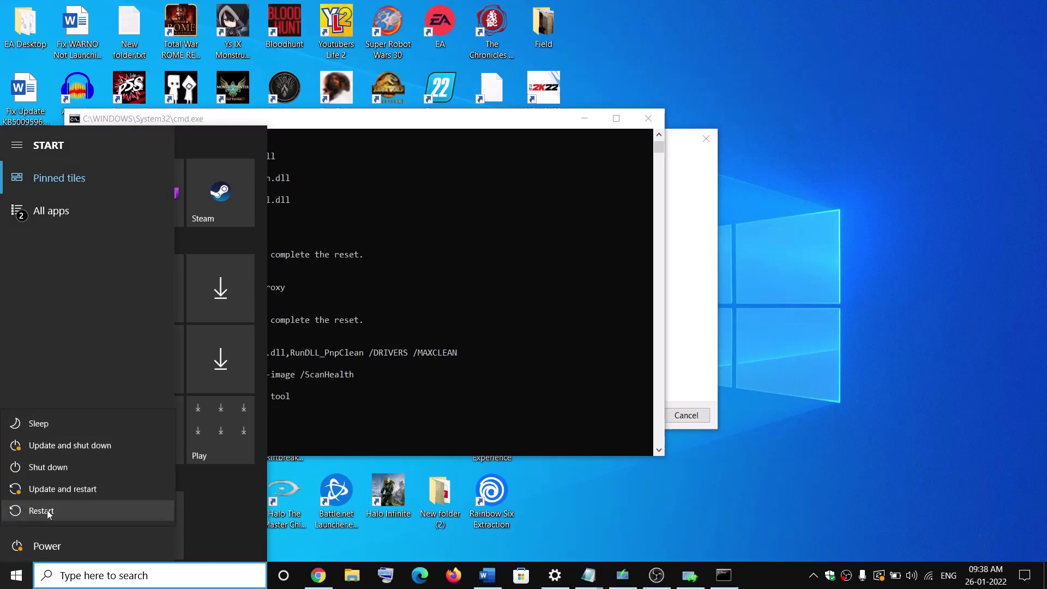
pyautogui.press('Escape')
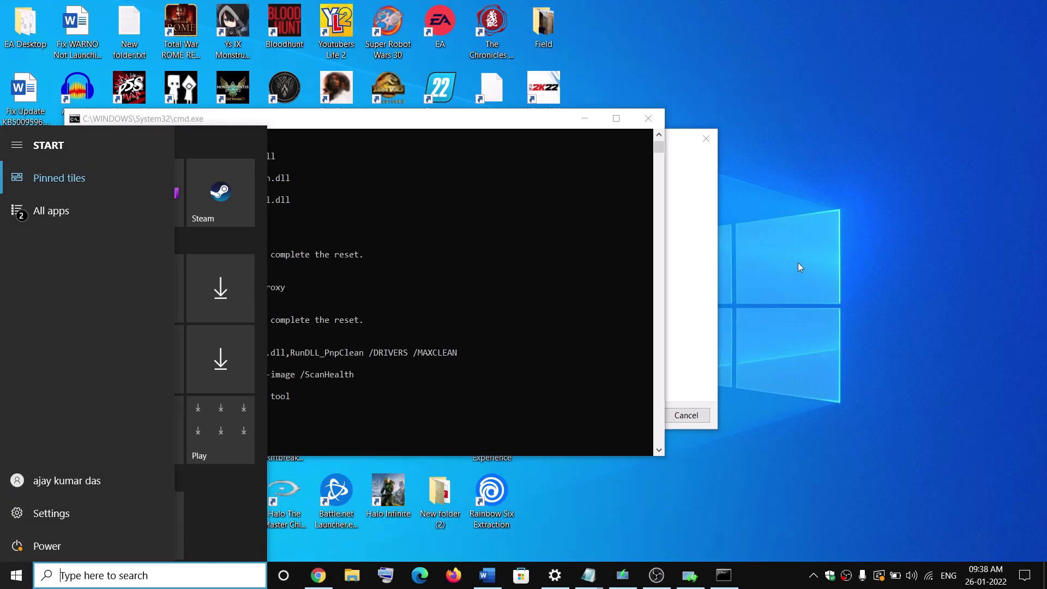
pyautogui.click(797, 263)
# Copy the Step 4 Media Creation Tool download link from the Word guide.
pyautogui.click(487, 575)
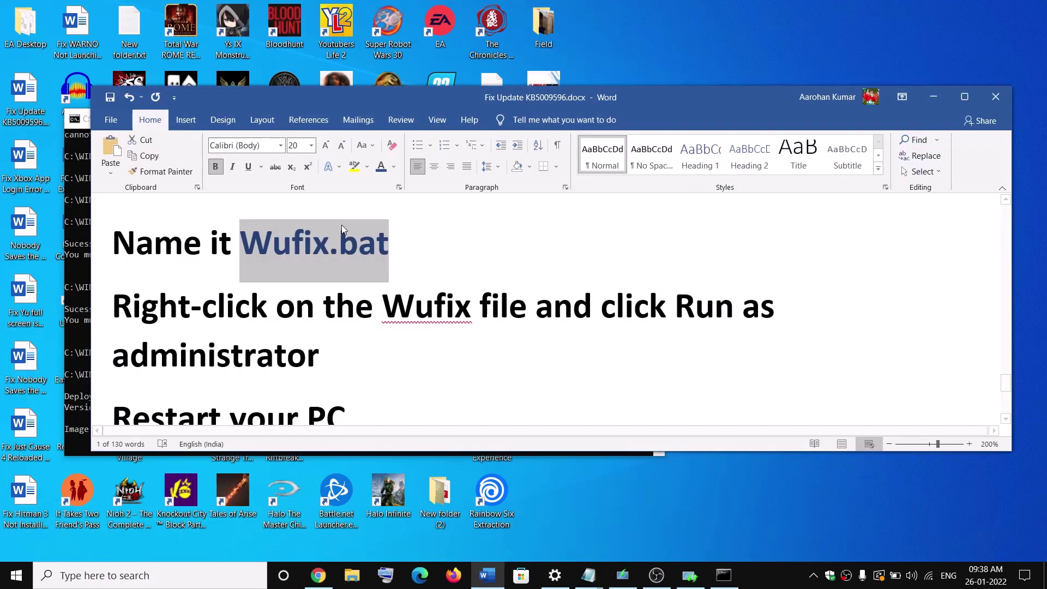
pyautogui.scroll(-5, 235, 262)
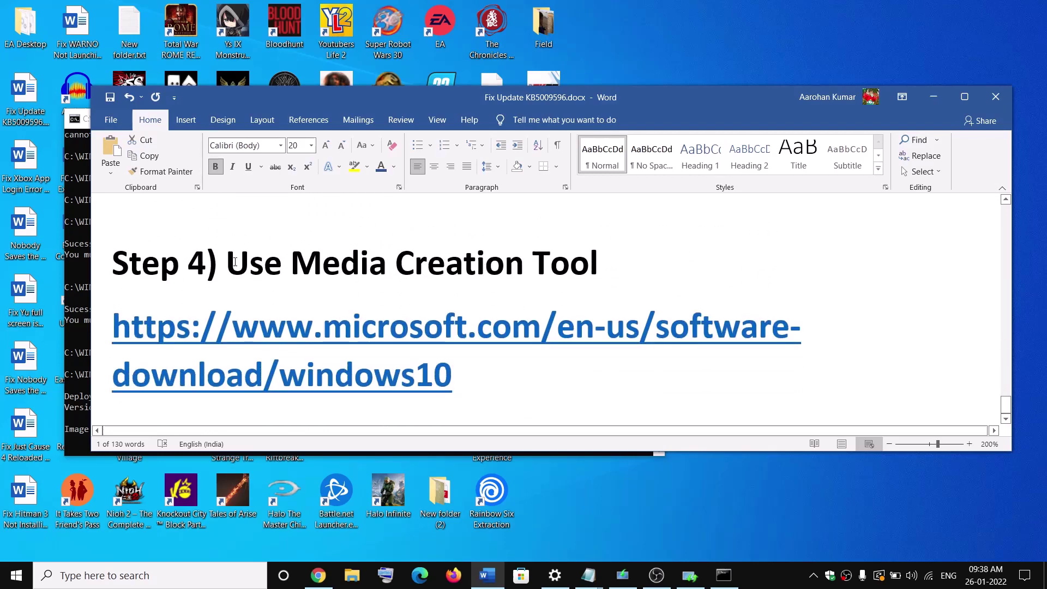
pyautogui.moveTo(234, 262); pyautogui.dragTo(649, 290)
pyautogui.tripleClick(471, 364)
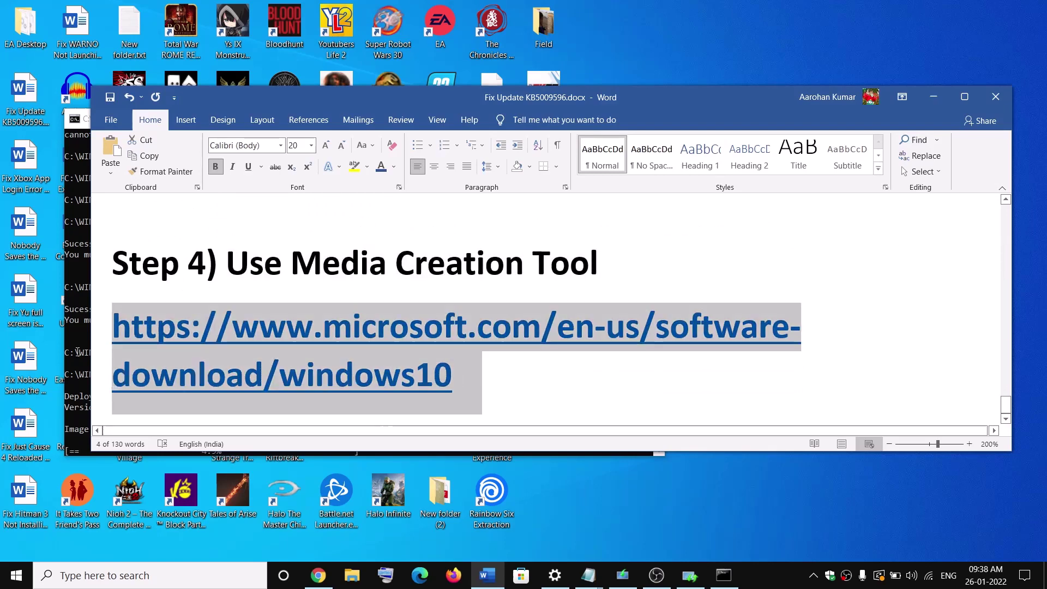
pyautogui.rightClick(331, 353)
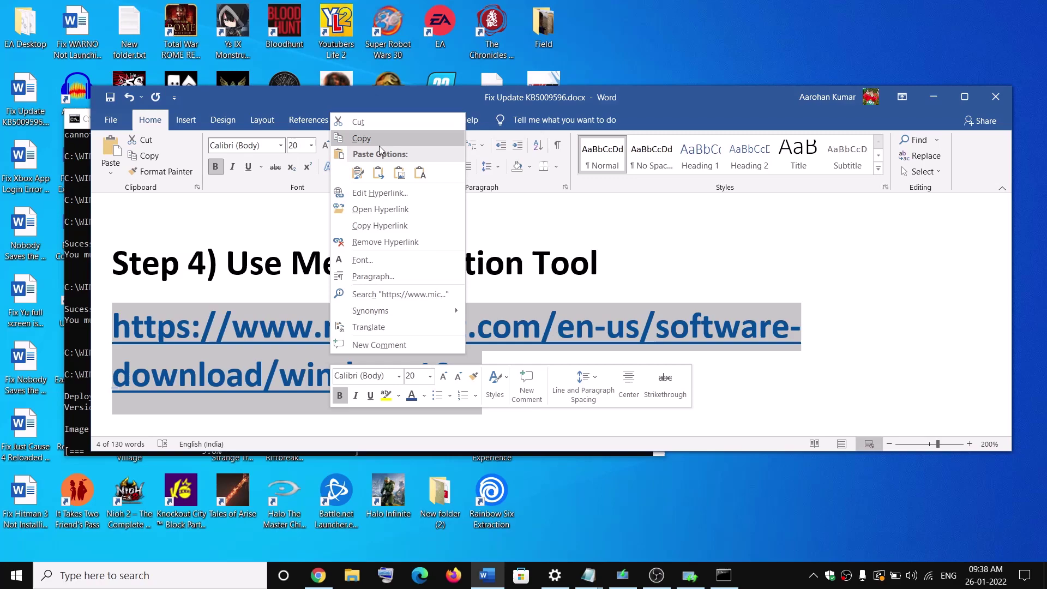
pyautogui.click(361, 138)
# Open MediaCreationTool.exe from the downloads bar on Chrome's Download Windows 10 page.
pyautogui.click(317, 575)
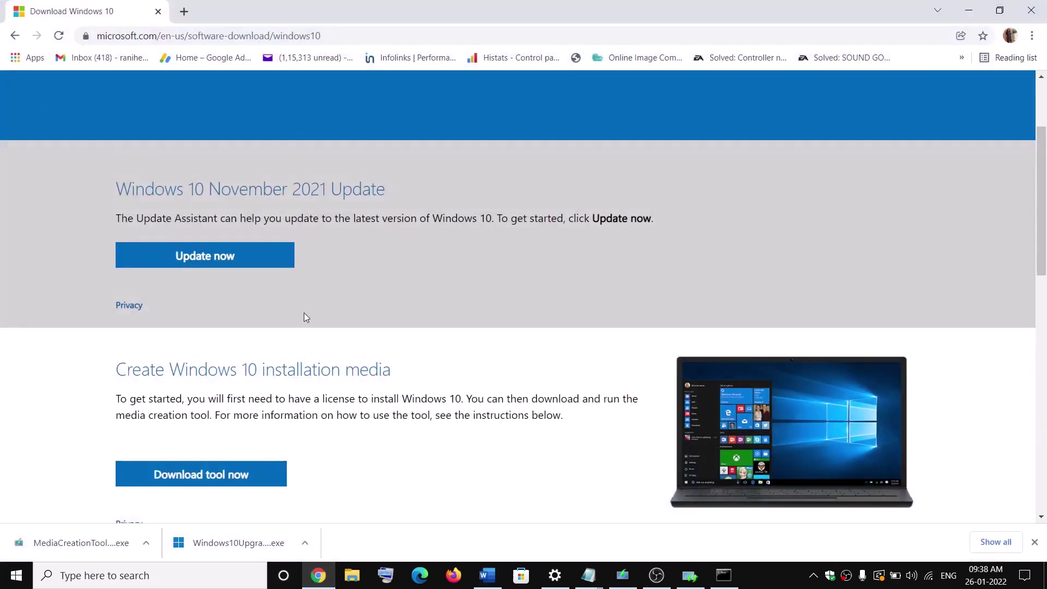
pyautogui.scroll(-4, 305, 317)
pyautogui.moveTo(107, 210); pyautogui.dragTo(227, 212)
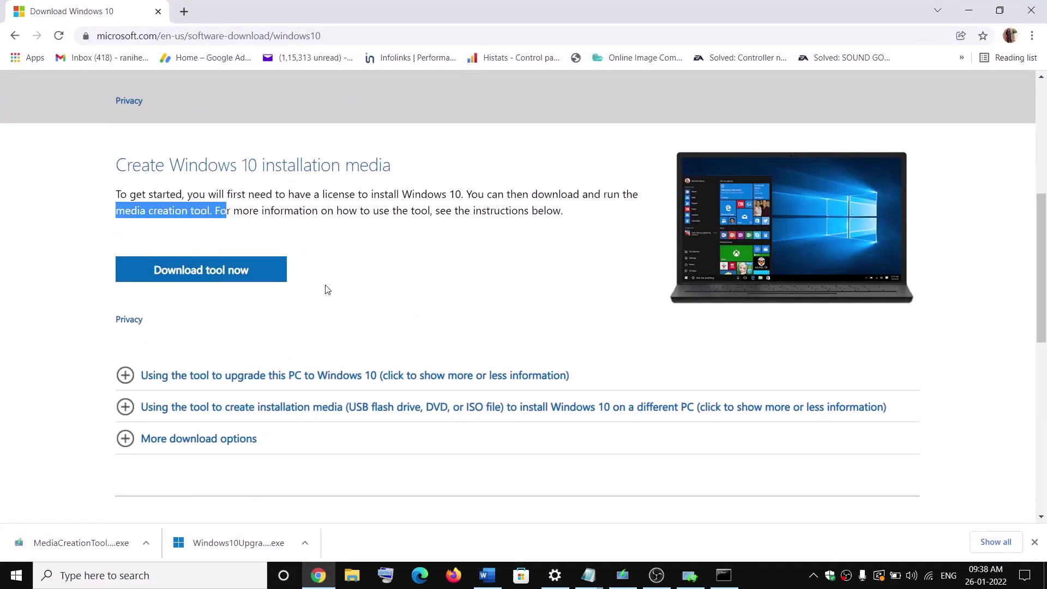
pyautogui.click(48, 548)
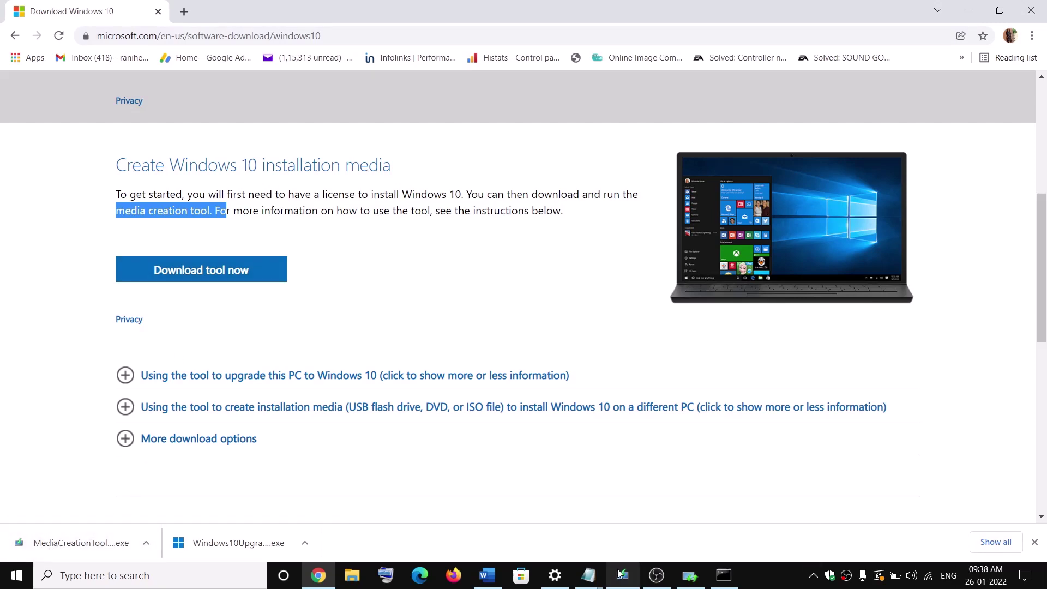
# Accept the Windows 10 licence terms and start upgrading this PC now, then return to Word.
pyautogui.click(662, 449)
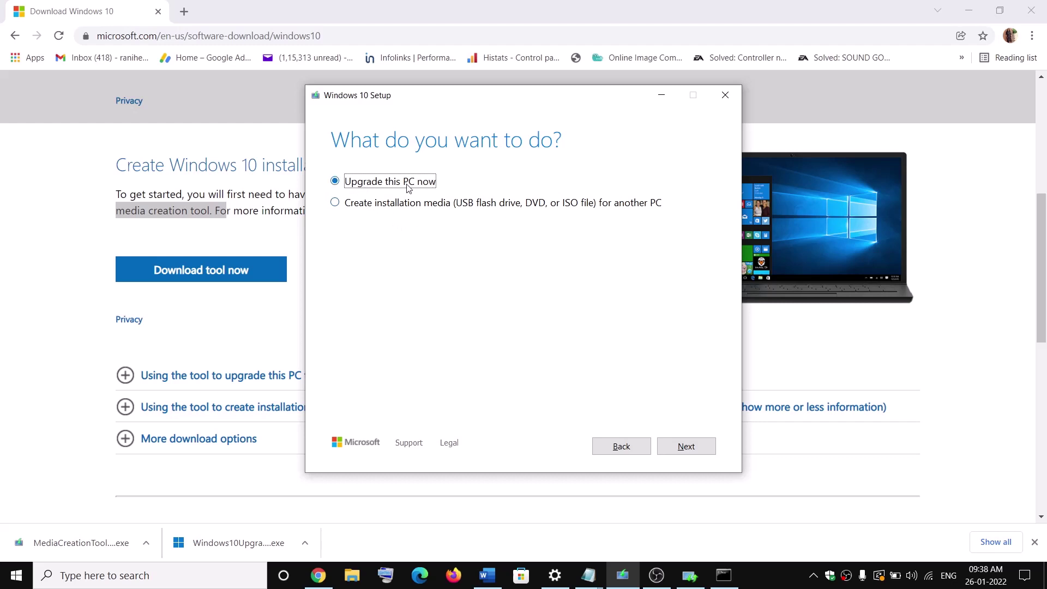
pyautogui.click(687, 446)
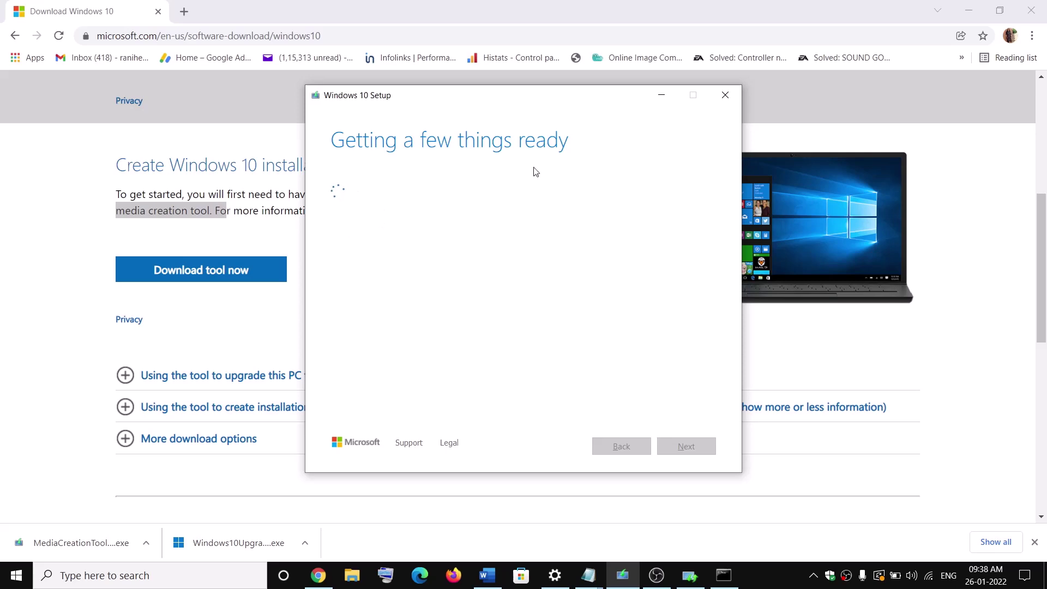
pyautogui.click(488, 577)
# Paste the Windows 10 Setup 'Ready to install' screenshot below the Step 4 link in Word, maximized.
pyautogui.press('Down')
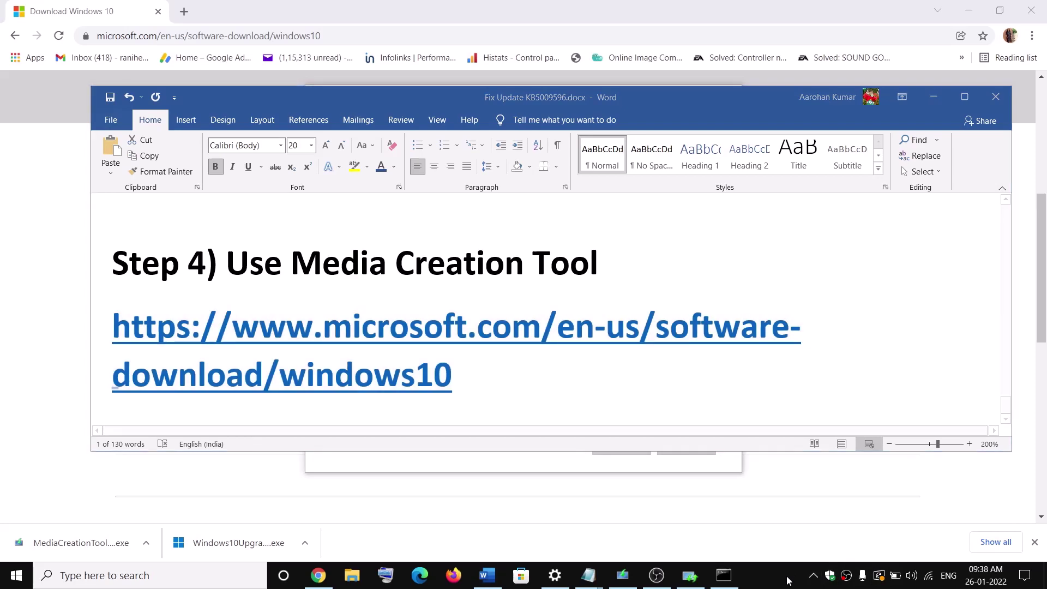
pyautogui.hotkey('ctrl', 'v')
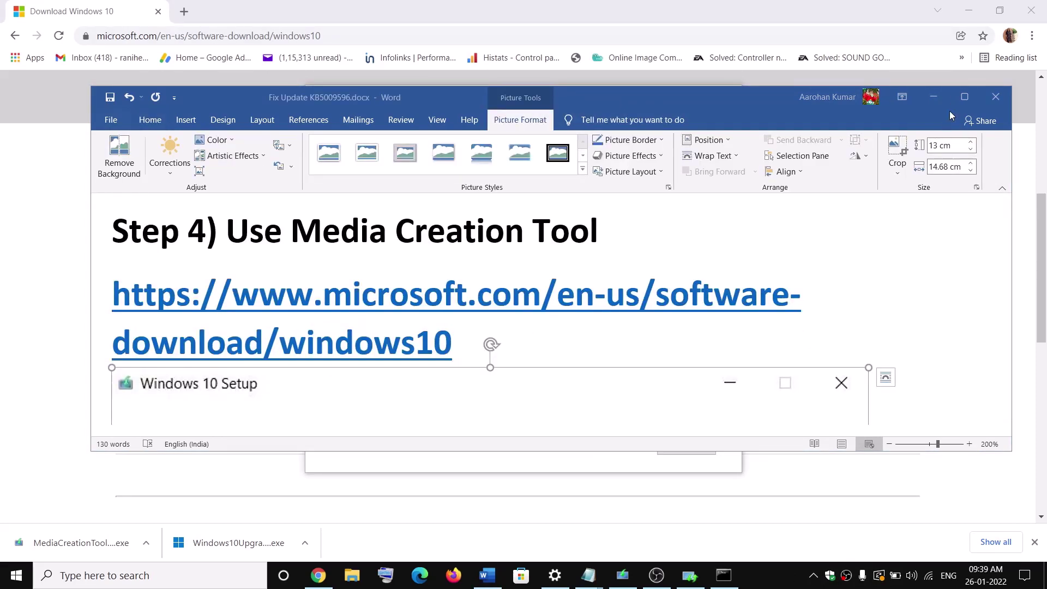
pyautogui.click(962, 98)
pyautogui.scroll(-3, 313, 300)
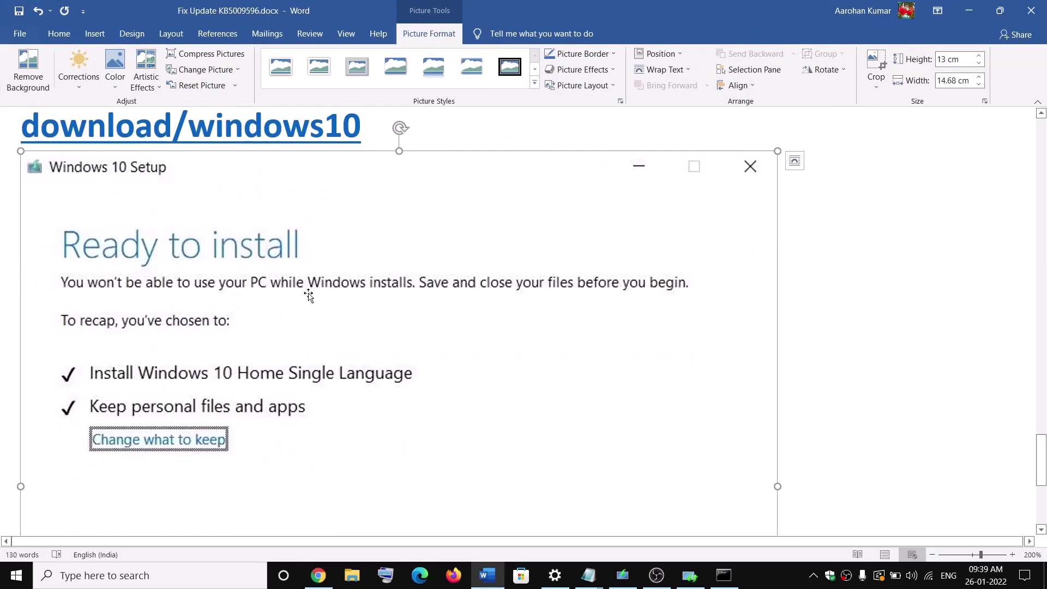
pyautogui.scroll(-2, 309, 295)
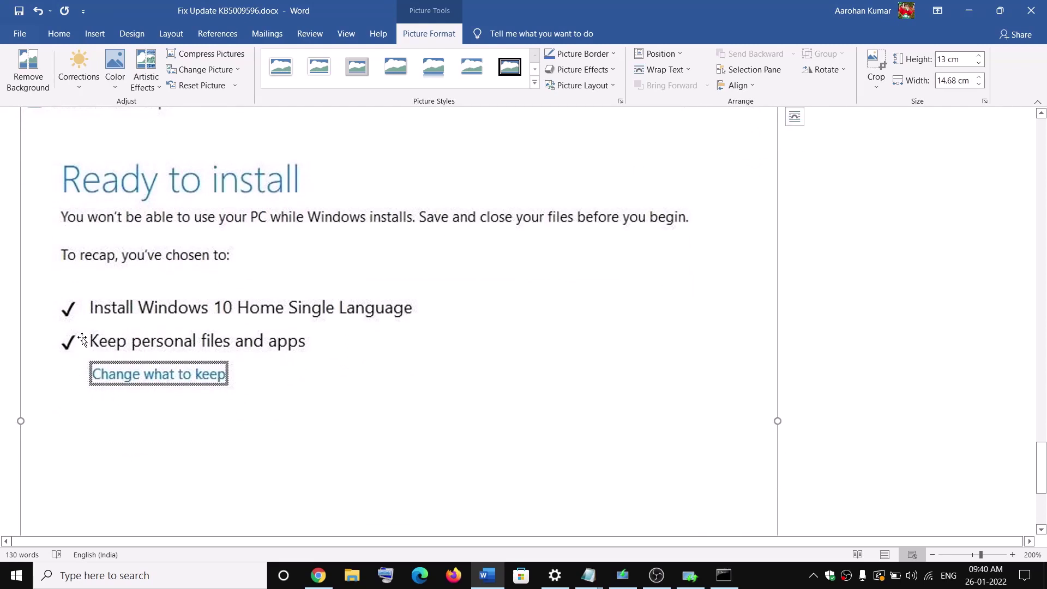
pyautogui.scroll(-4, 599, 415)
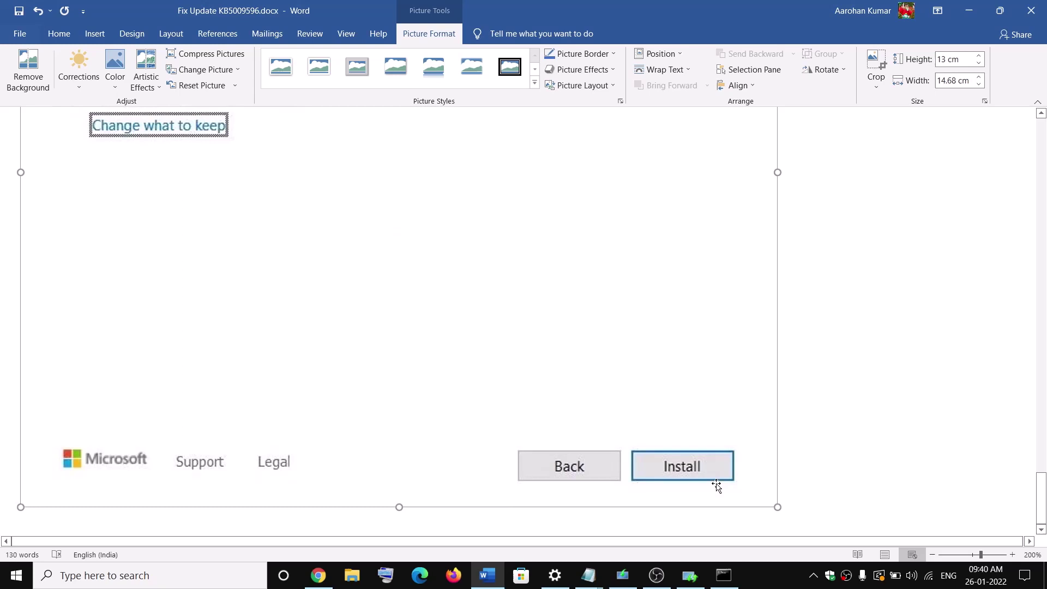
pyautogui.scroll(5, 327, 381)
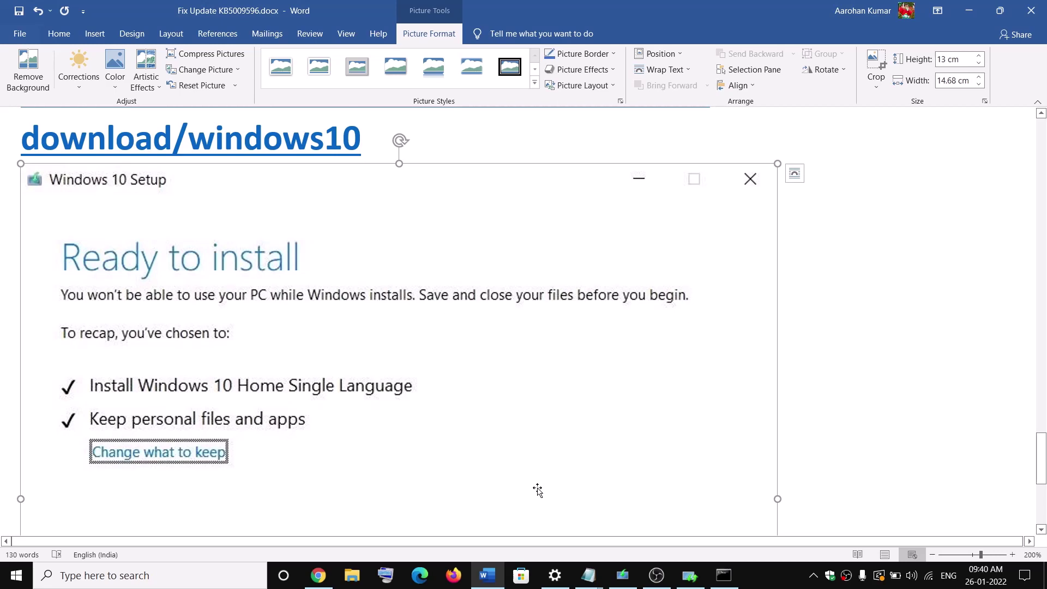
pyautogui.click(1043, 134)
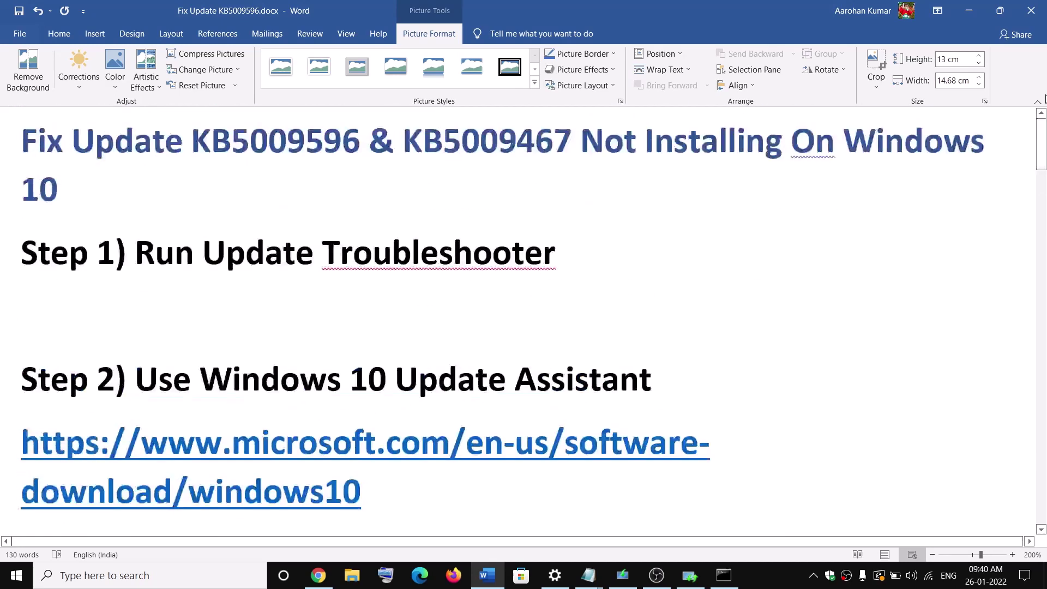
pyautogui.click(765, 584)
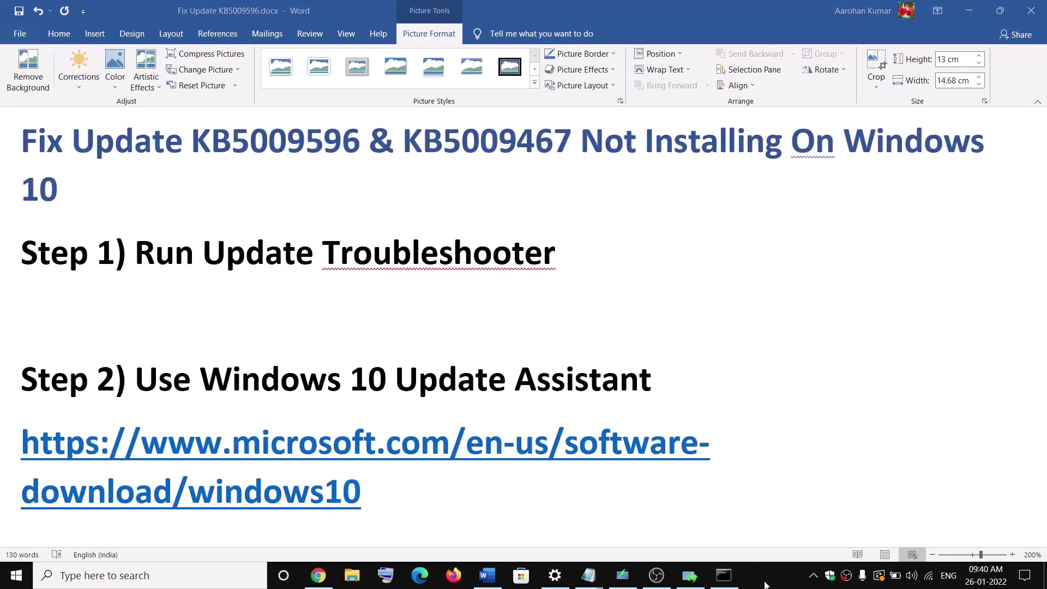